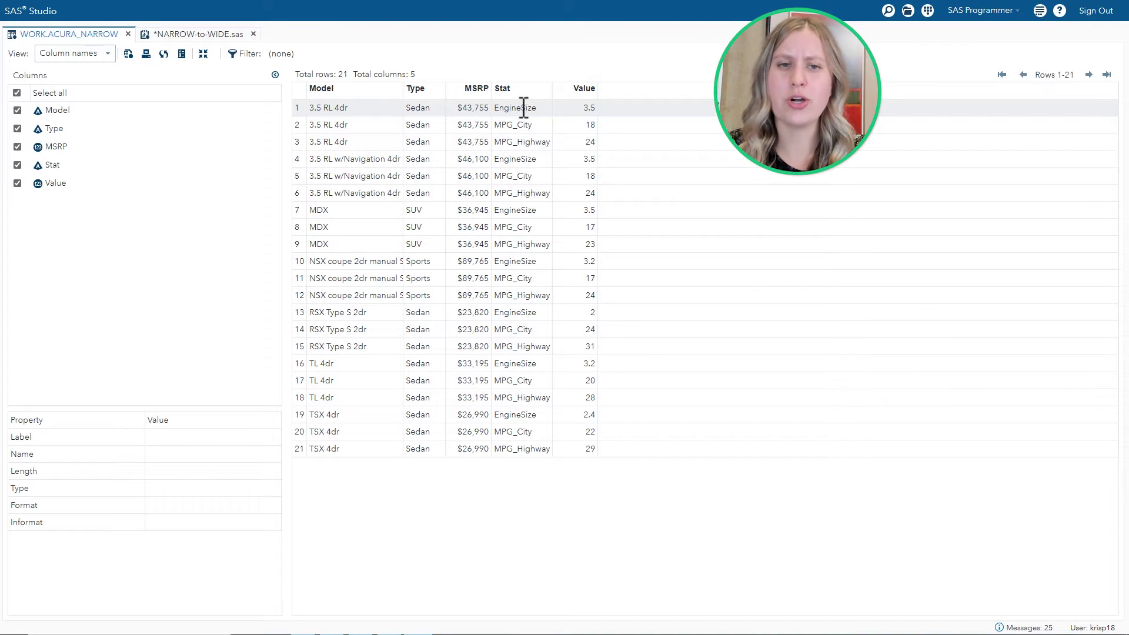
In NARROW-to-WIDE.sas, write and run 'proc transpose data=acura_narrow; run;', then review the MSRP/Value output
{"action": "left_click", "coordinate": [196, 37]}
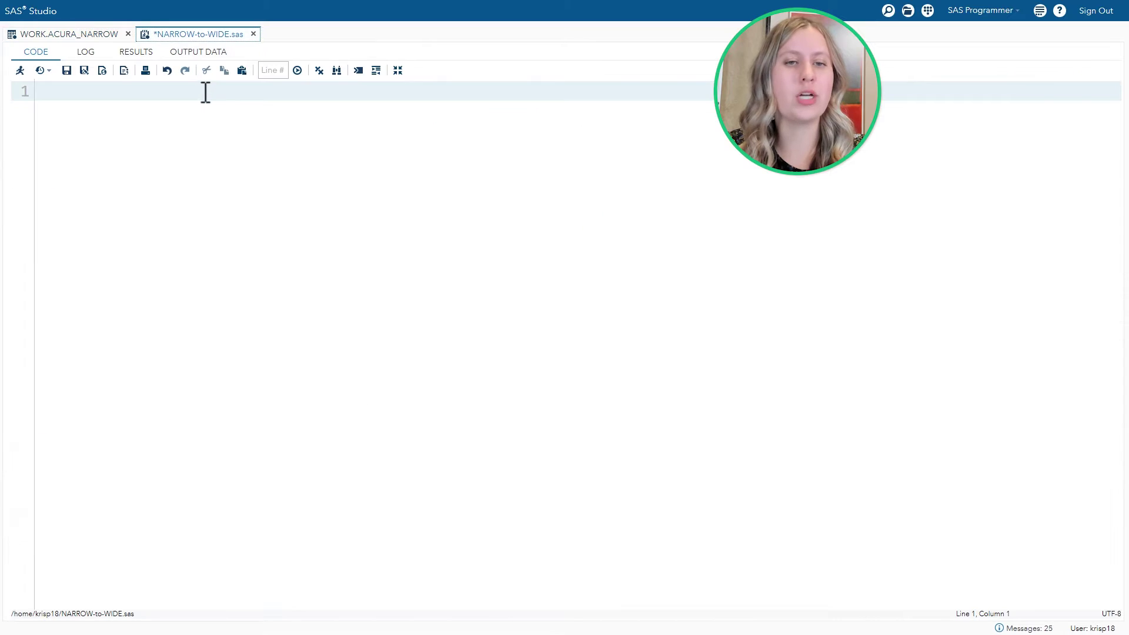
{"action": "type", "text": "p"}
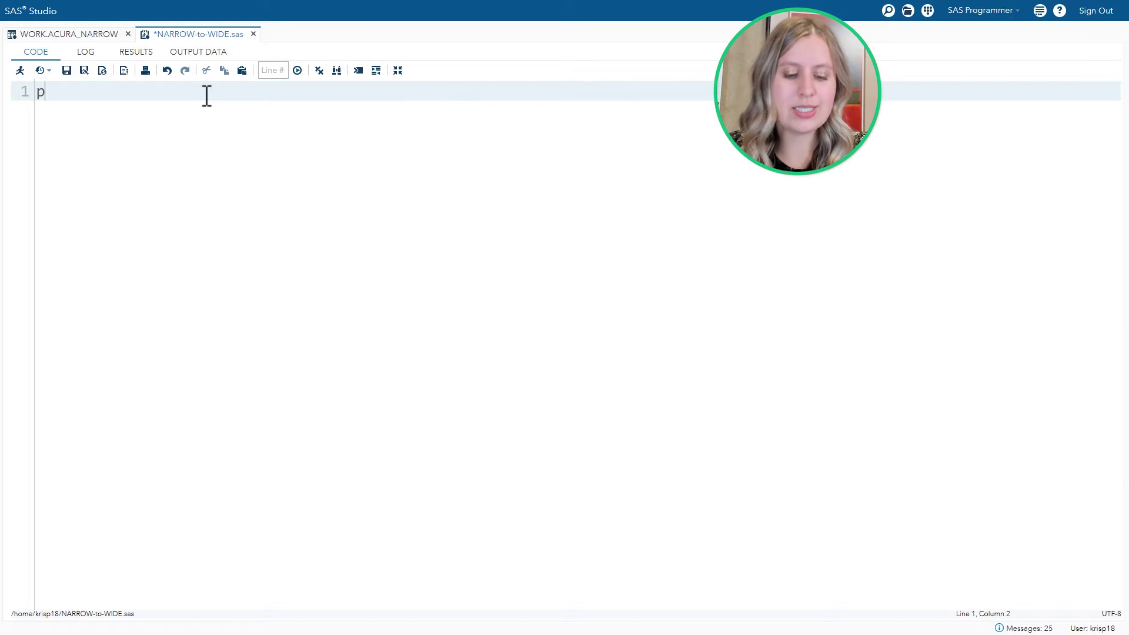
{"action": "type", "text": "roc trnapose"}
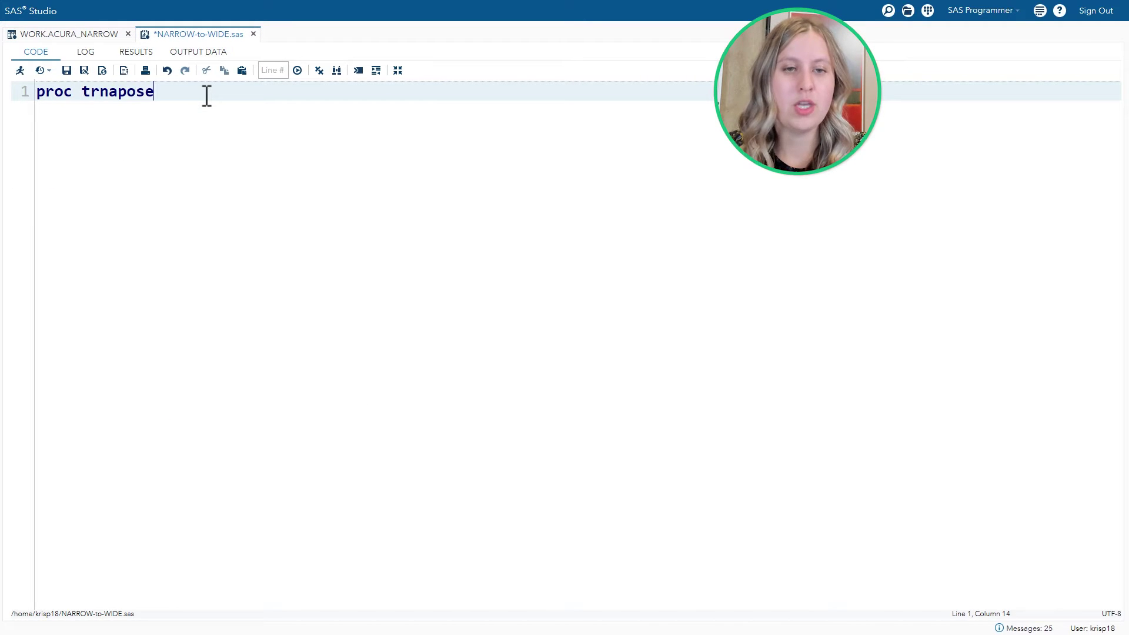
{"action": "key", "text": "BackSpace"}
{"action": "key", "text": "BackSpace"}
{"action": "key", "text": "BackSpace"}
{"action": "key", "text": "BackSpace"}
{"action": "key", "text": "BackSpace"}
{"action": "key", "text": "BackSpace"}
{"action": "type", "text": "anspose data="}
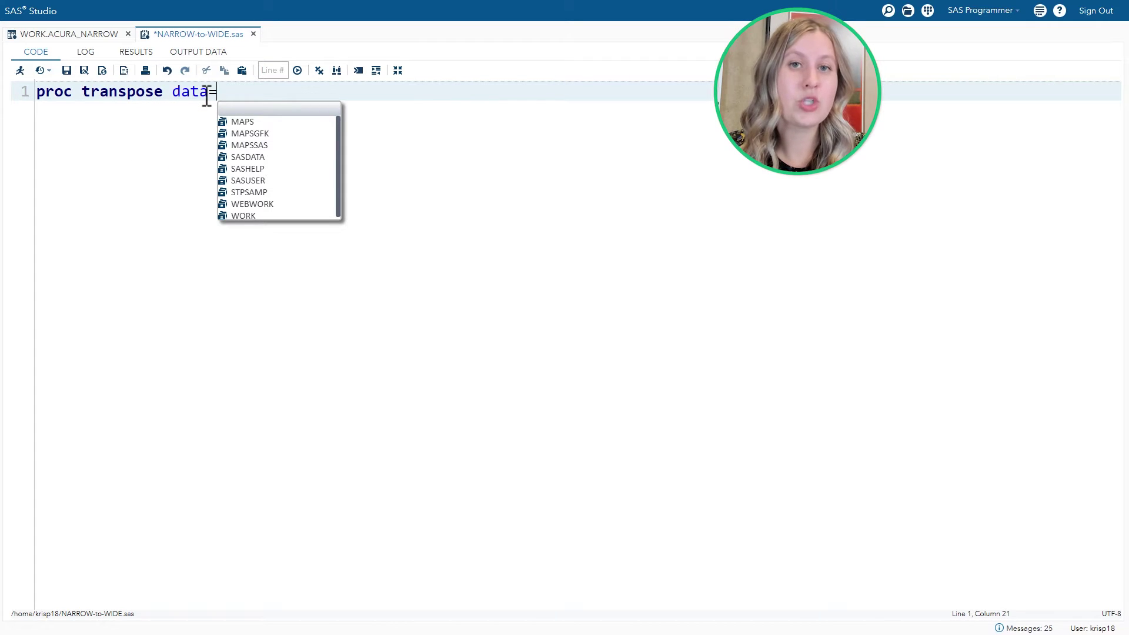
{"action": "type", "text": "ac"}
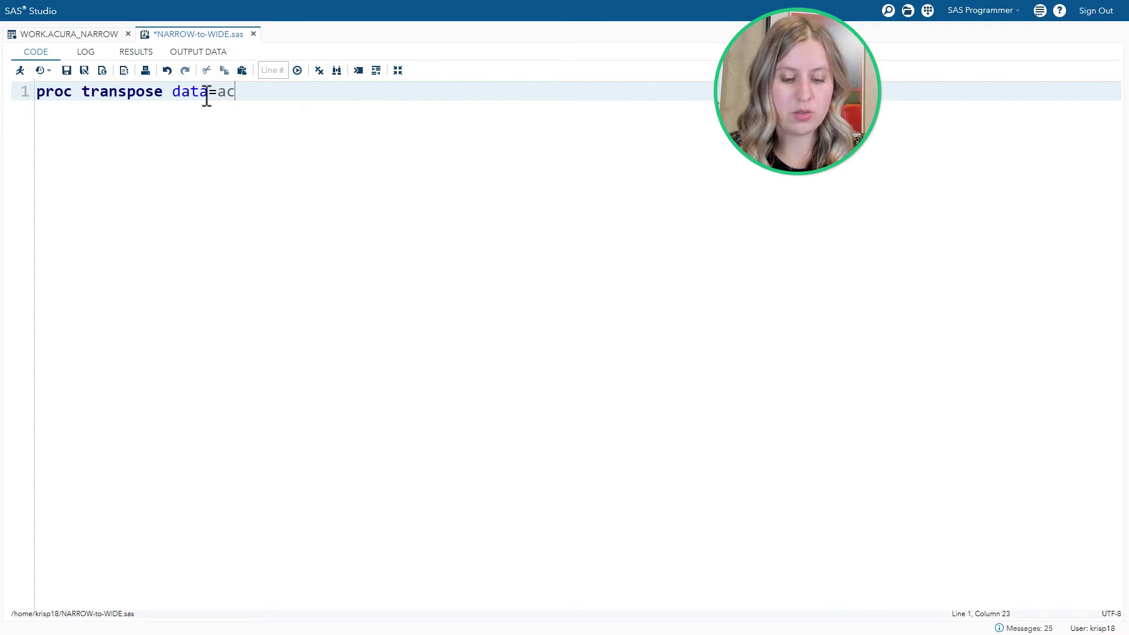
{"action": "type", "text": "ura_narrow;"}
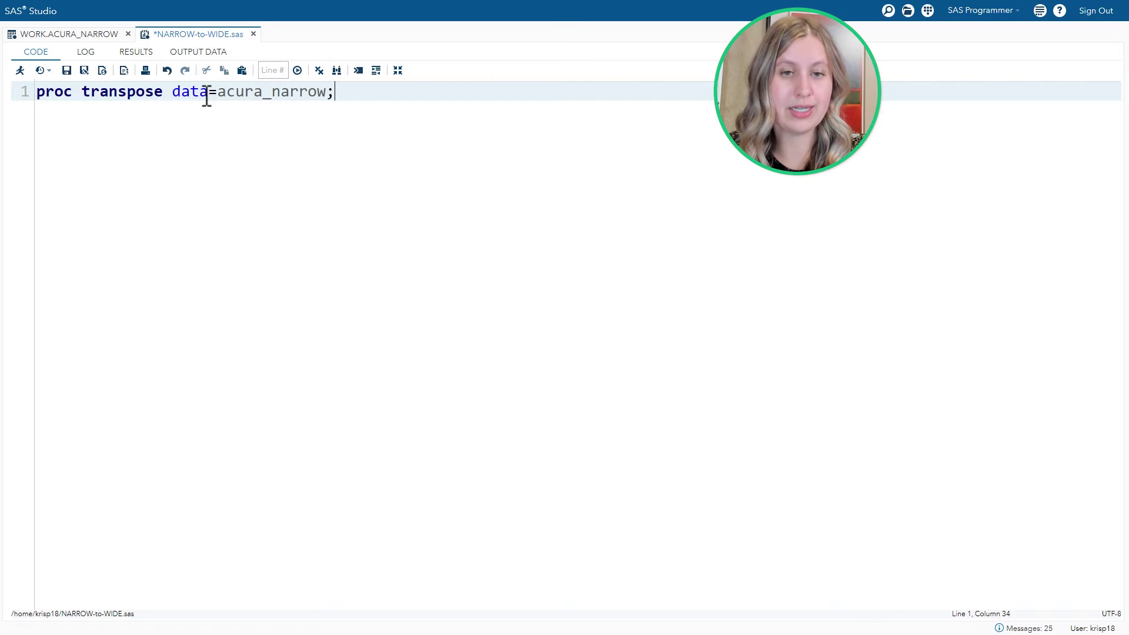
{"action": "key", "text": "Return"}
{"action": "type", "text": "run;"}
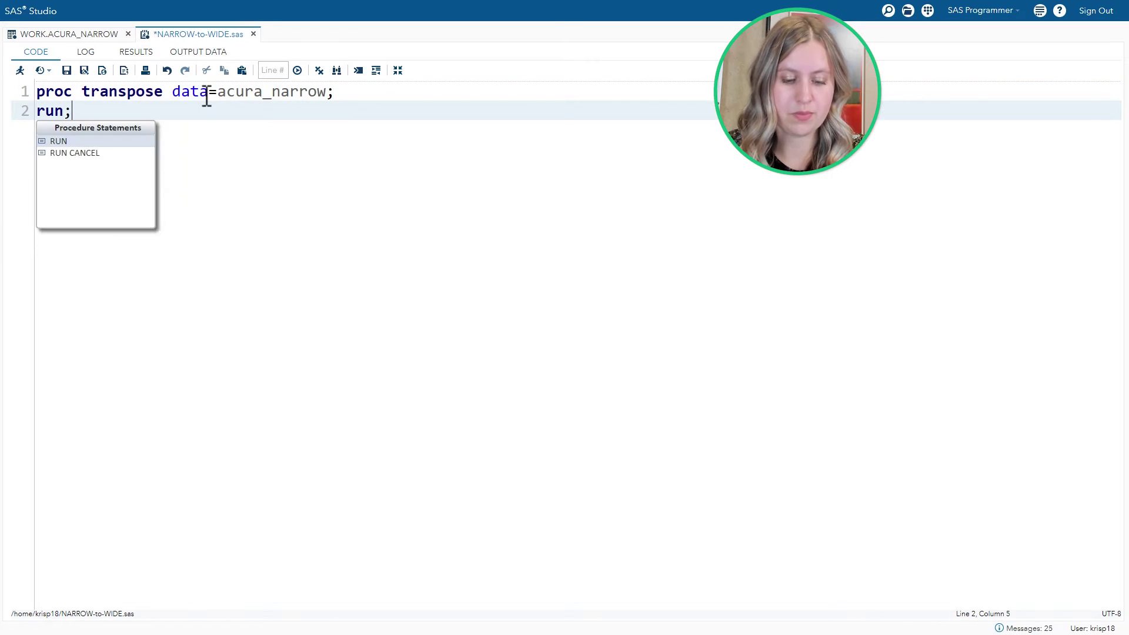
{"action": "key", "text": "F3"}
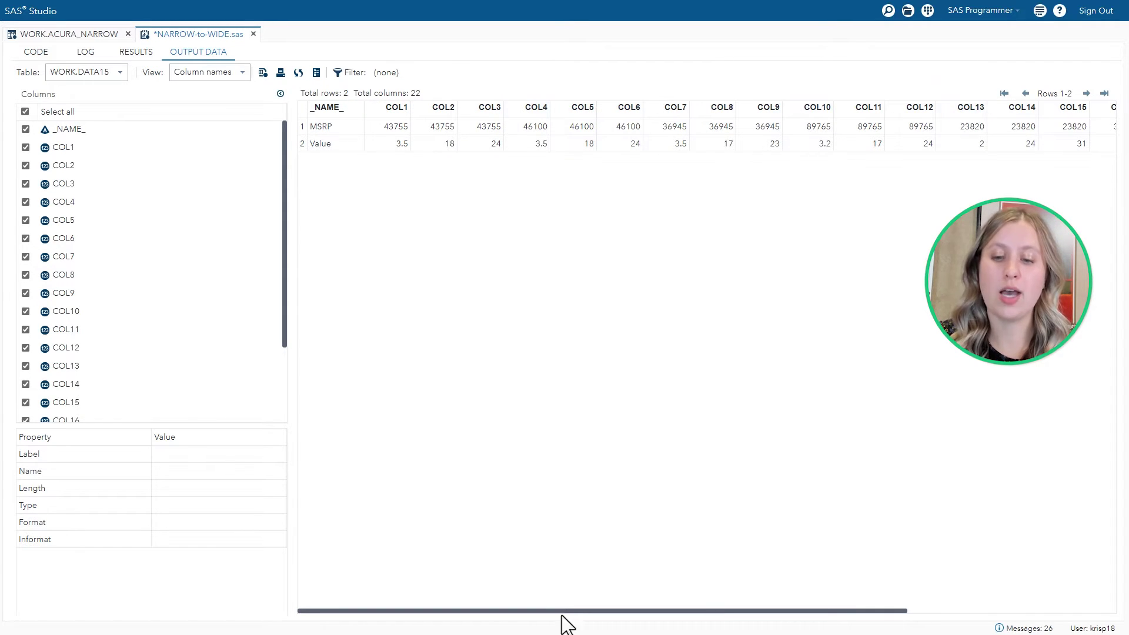
{"action": "left_click_drag", "start_coordinate": [554, 611], "coordinate": [510, 575]}
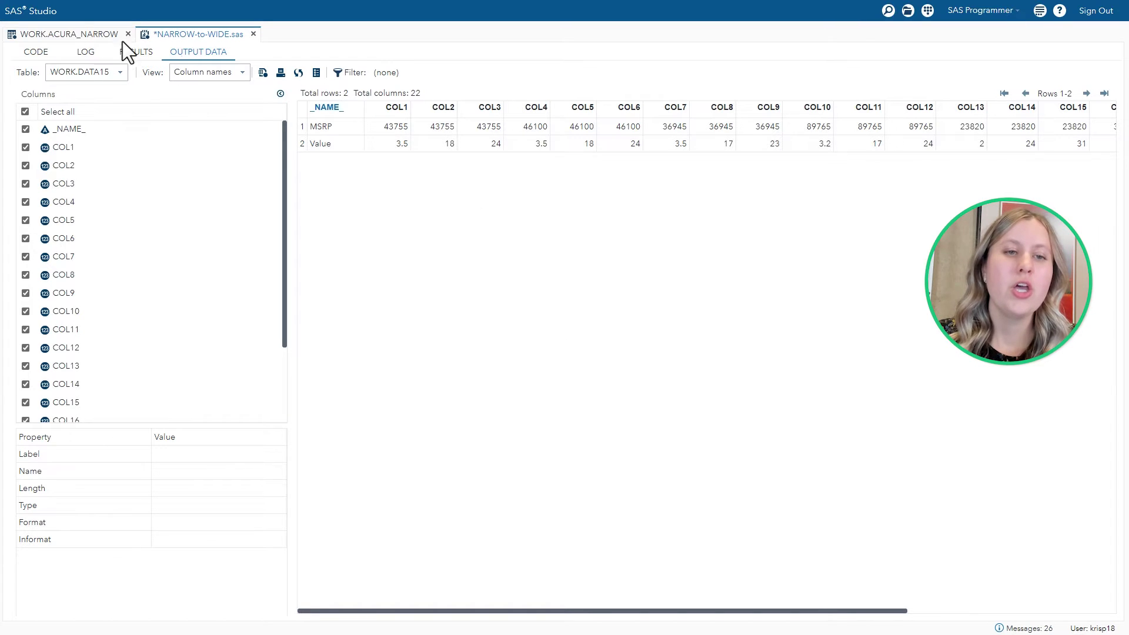
{"action": "left_click", "coordinate": [35, 52]}
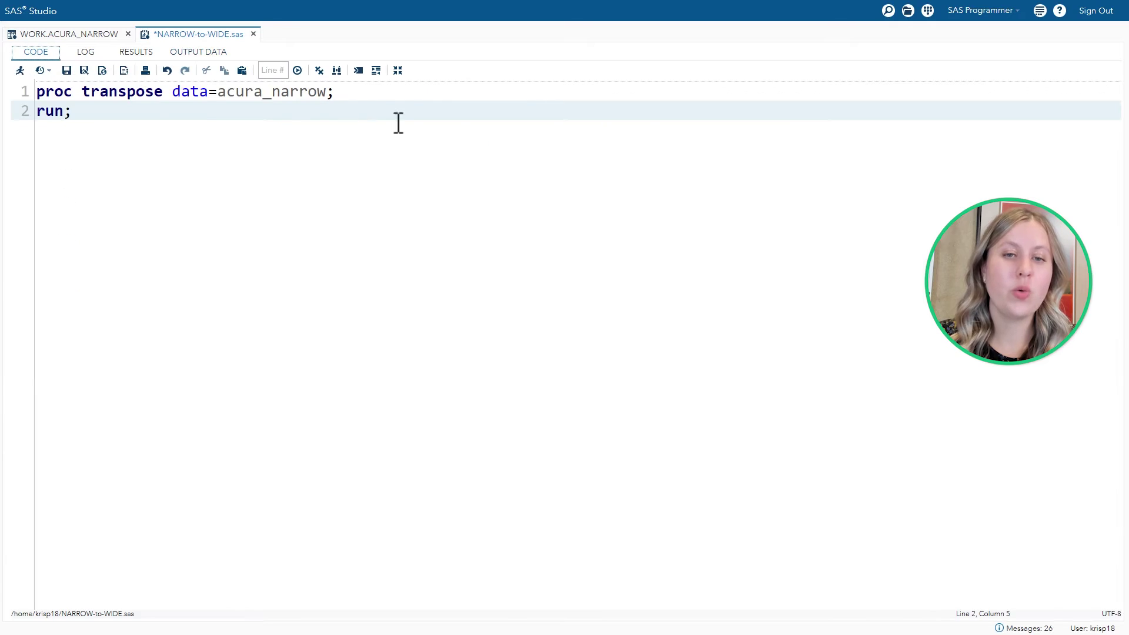
Insert an indented 'by Model;' line after the proc transpose statement and rerun for 14 rows
{"action": "left_click", "coordinate": [357, 101]}
{"action": "key", "text": "Return"}
{"action": "type", "text": "b"}
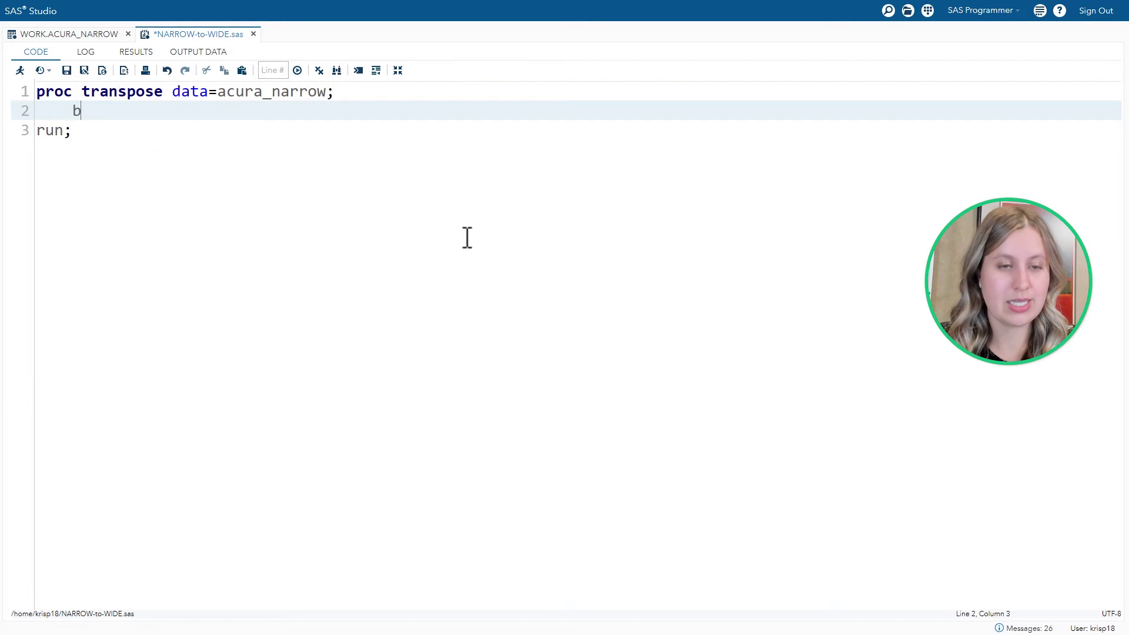
{"action": "type", "text": "y Model;"}
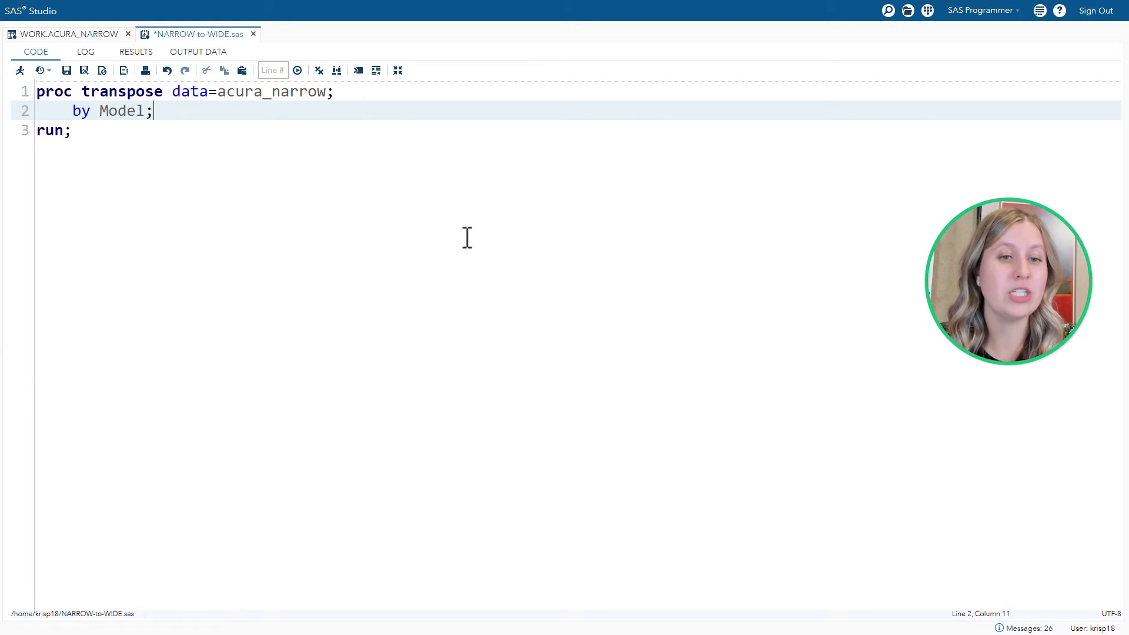
{"action": "left_click", "coordinate": [20, 70]}
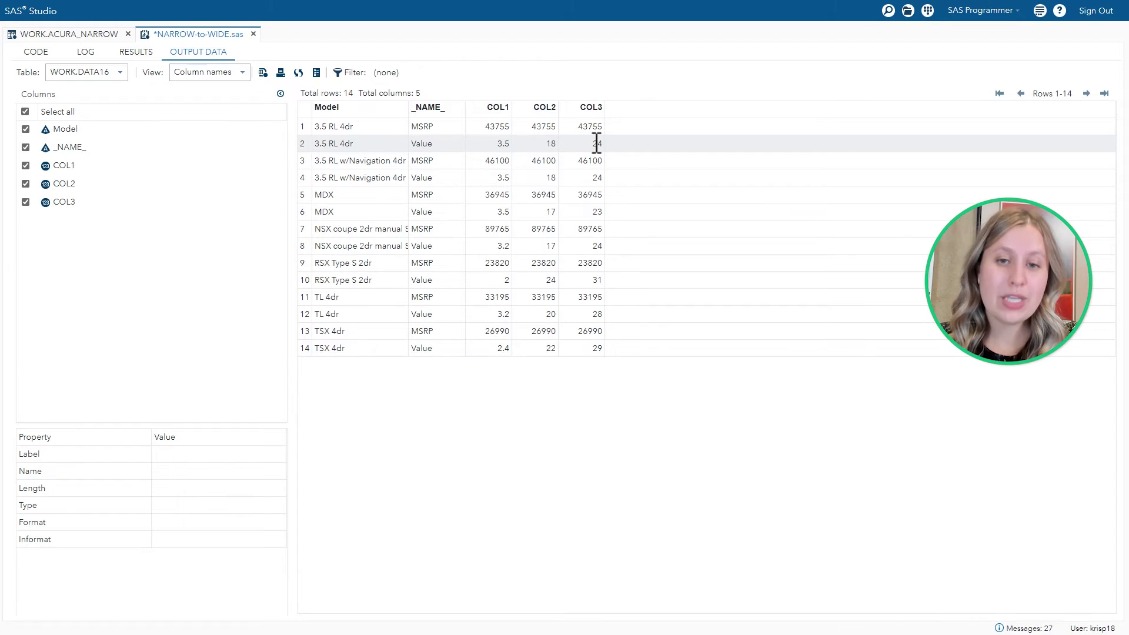
{"action": "left_click", "coordinate": [36, 53]}
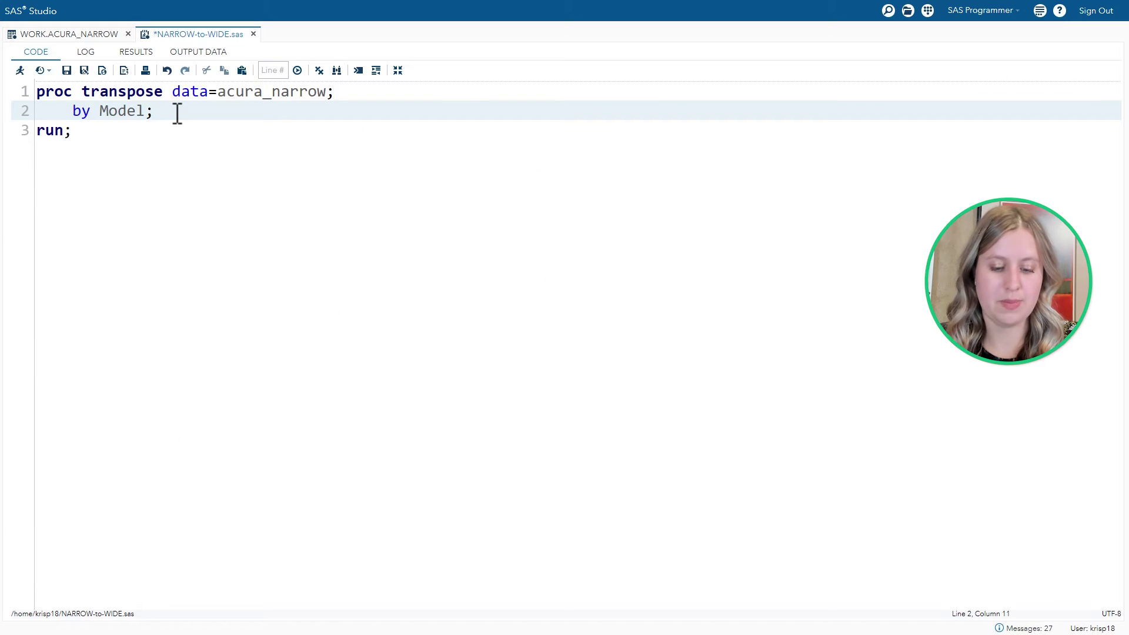
Add 'var Stat MSRP Value;' below the by statement and run the program
{"action": "key", "text": "Return"}
{"action": "type", "text": "var "}
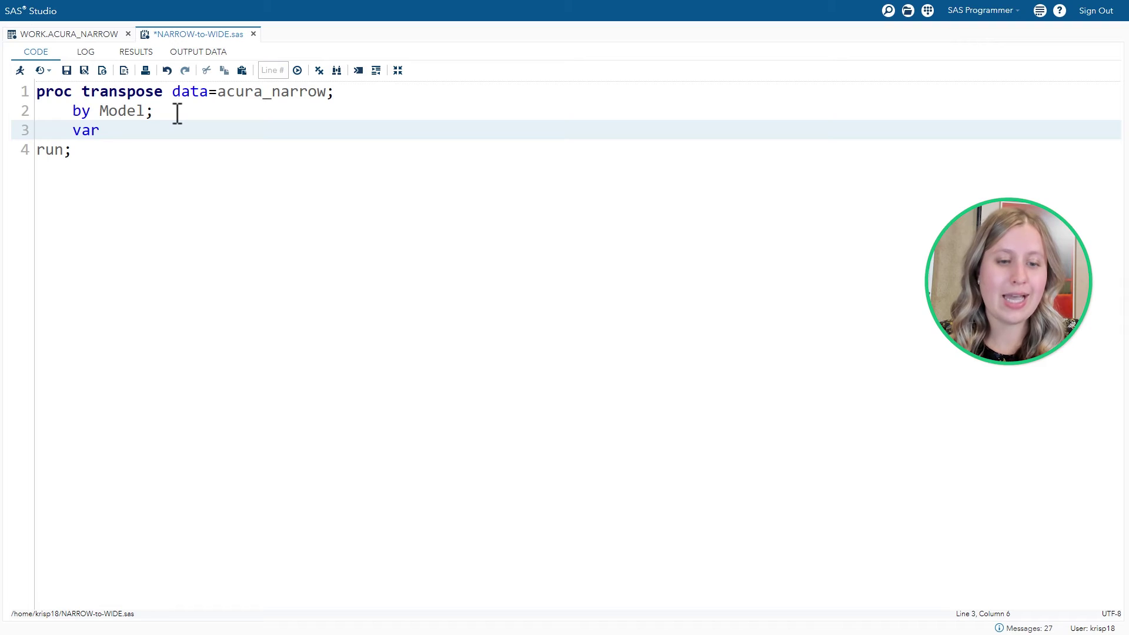
{"action": "type", "text": "Stat"}
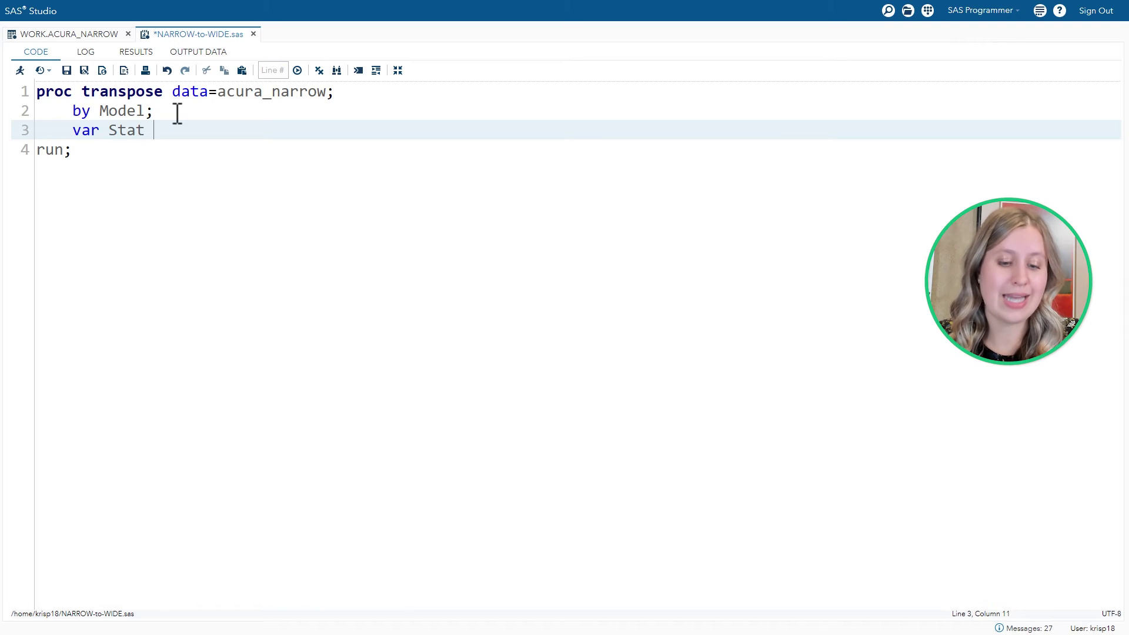
{"action": "type", "text": " MSRP Value;"}
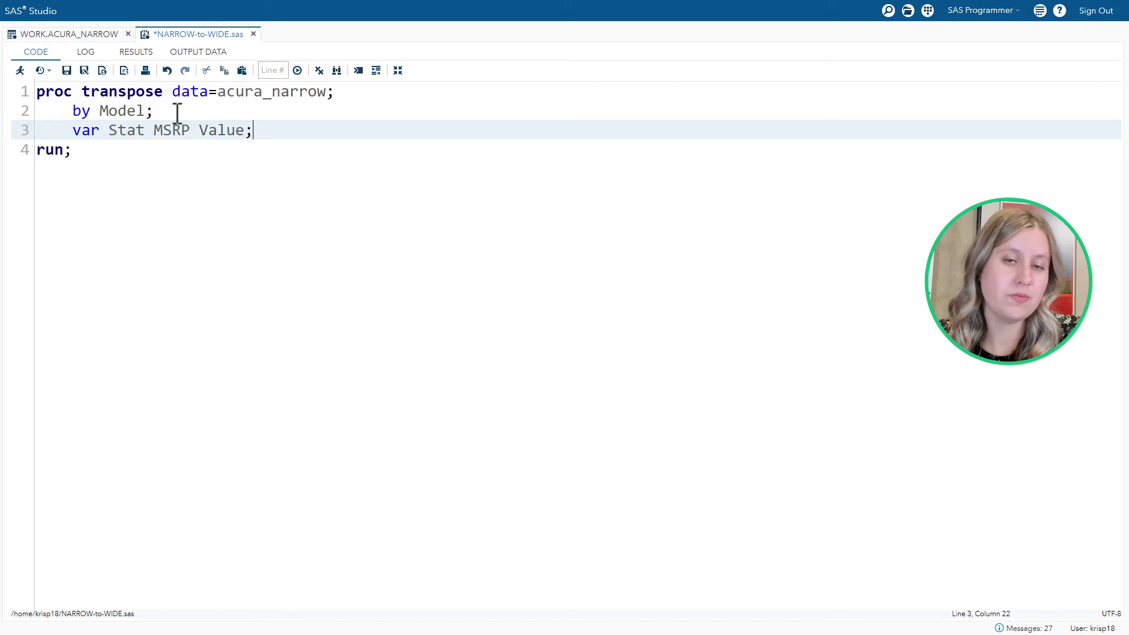
{"action": "key", "text": "F3"}
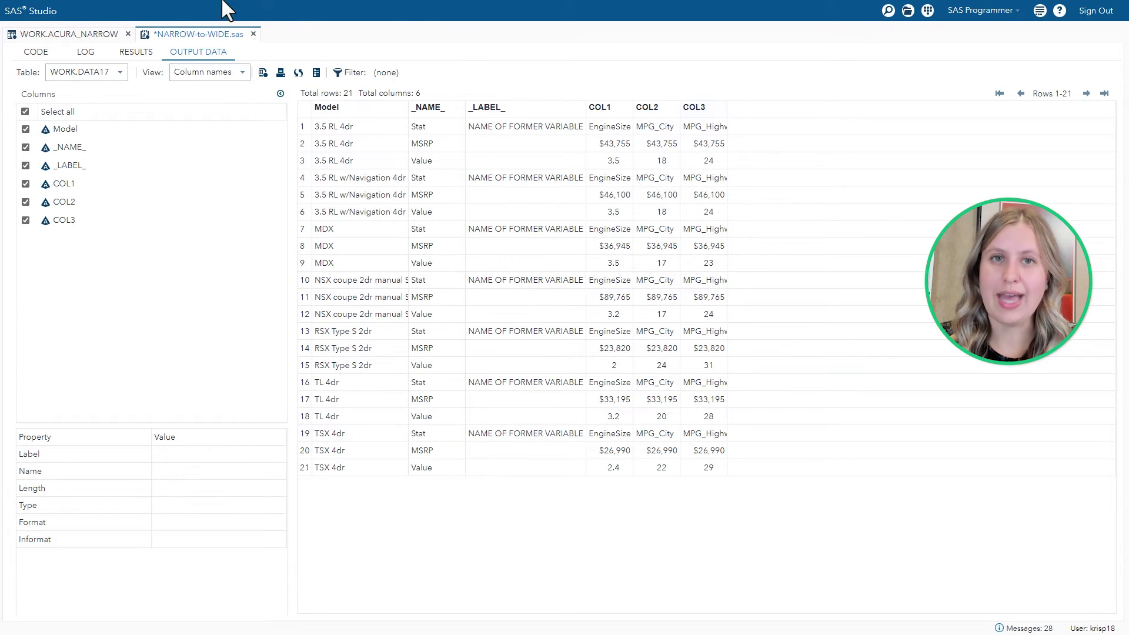
Add 'id Stat;' after 'by Model;', remove Stat from the var list, and rerun
{"action": "left_click", "coordinate": [41, 54]}
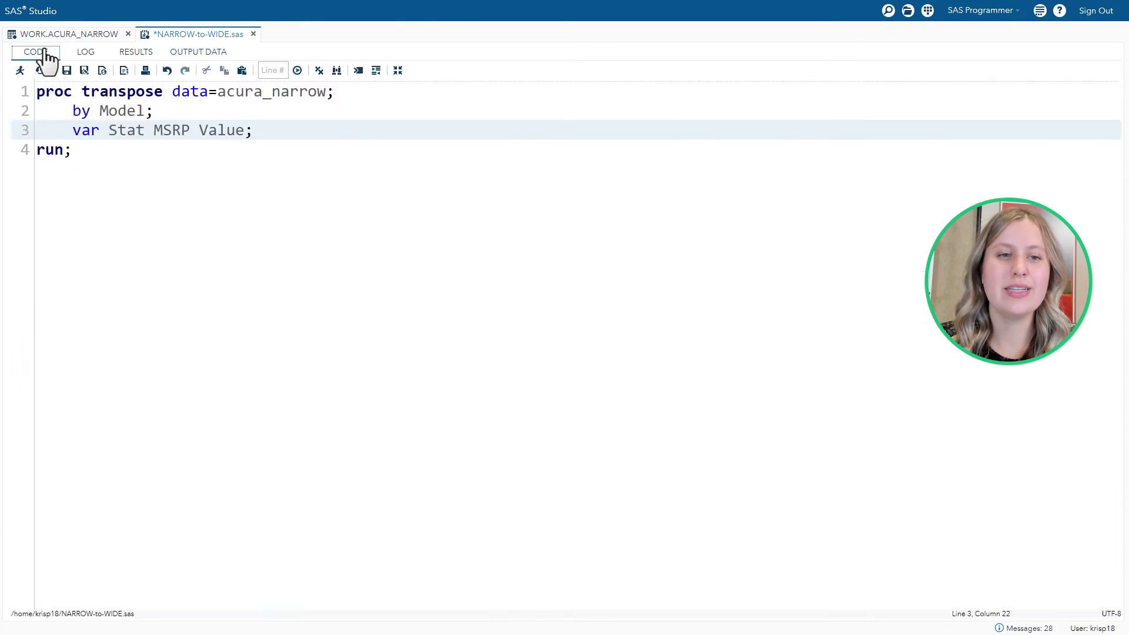
{"action": "left_click", "coordinate": [185, 112]}
{"action": "key", "text": "Return"}
{"action": "type", "text": "id "}
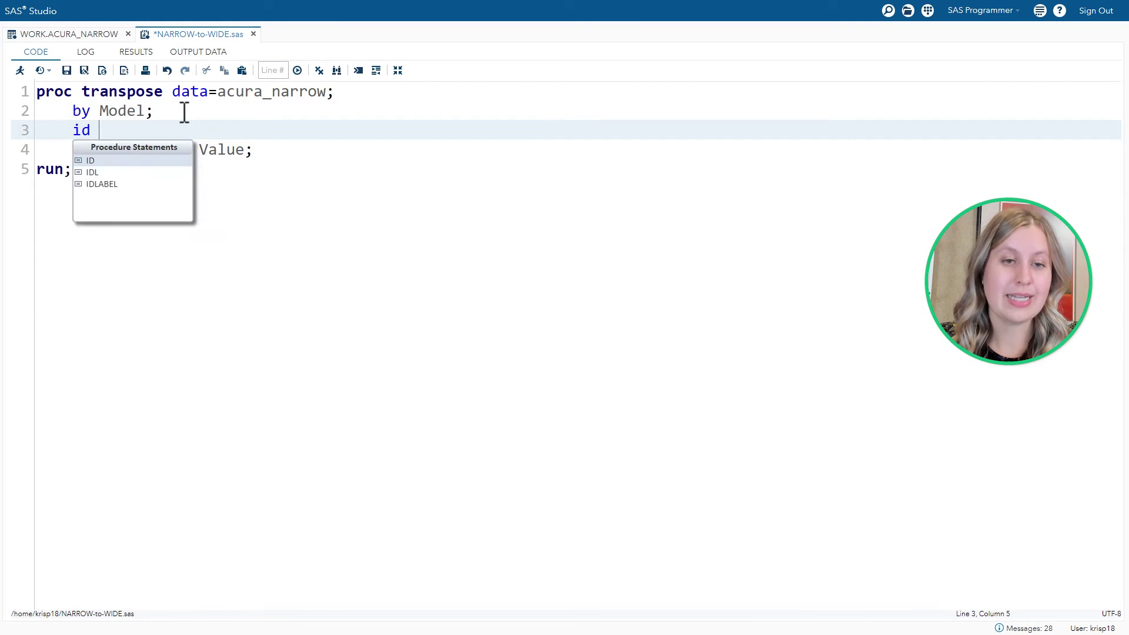
{"action": "type", "text": "Stat;"}
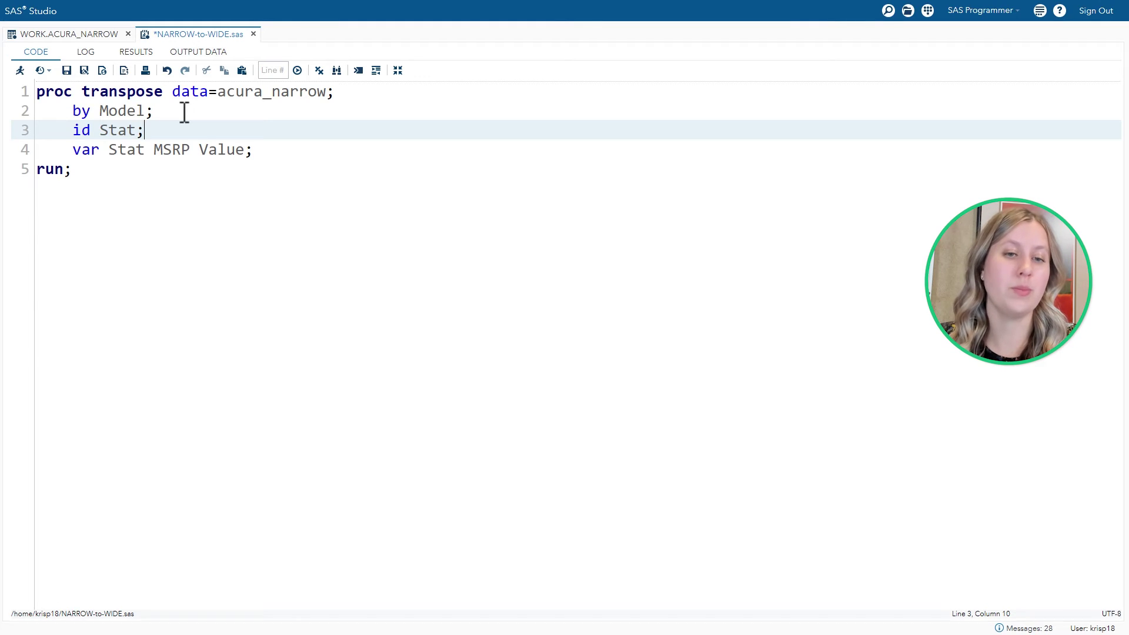
{"action": "double_click", "coordinate": [135, 150]}
{"action": "key", "text": "BackSpace"}
{"action": "key", "text": "Delete"}
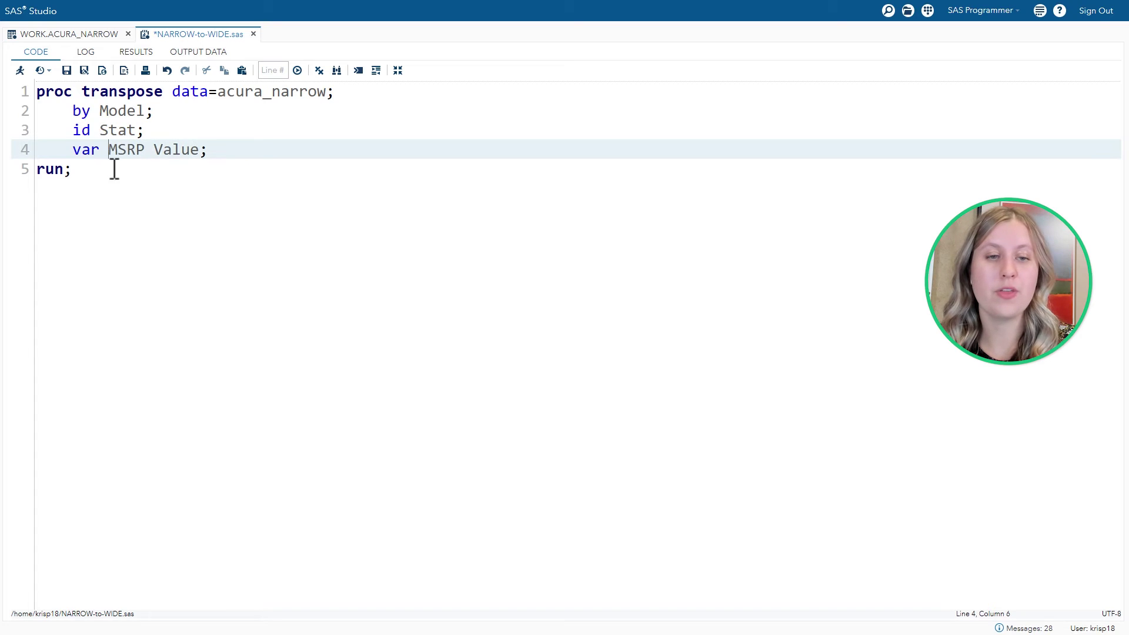
{"action": "left_click", "coordinate": [107, 175]}
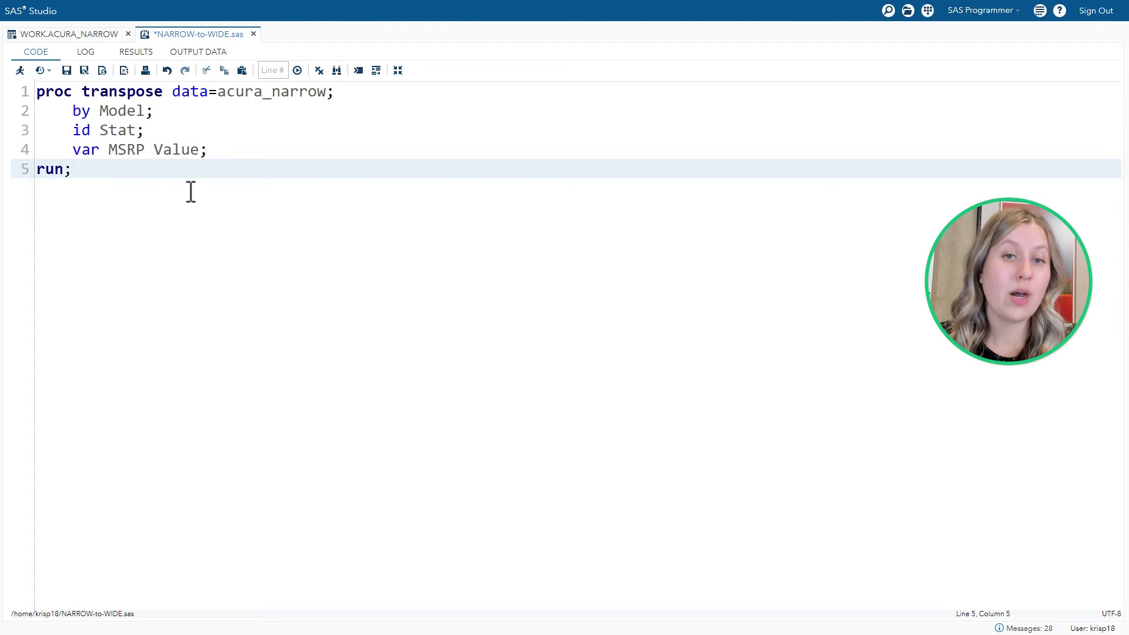
{"action": "key", "text": "F3"}
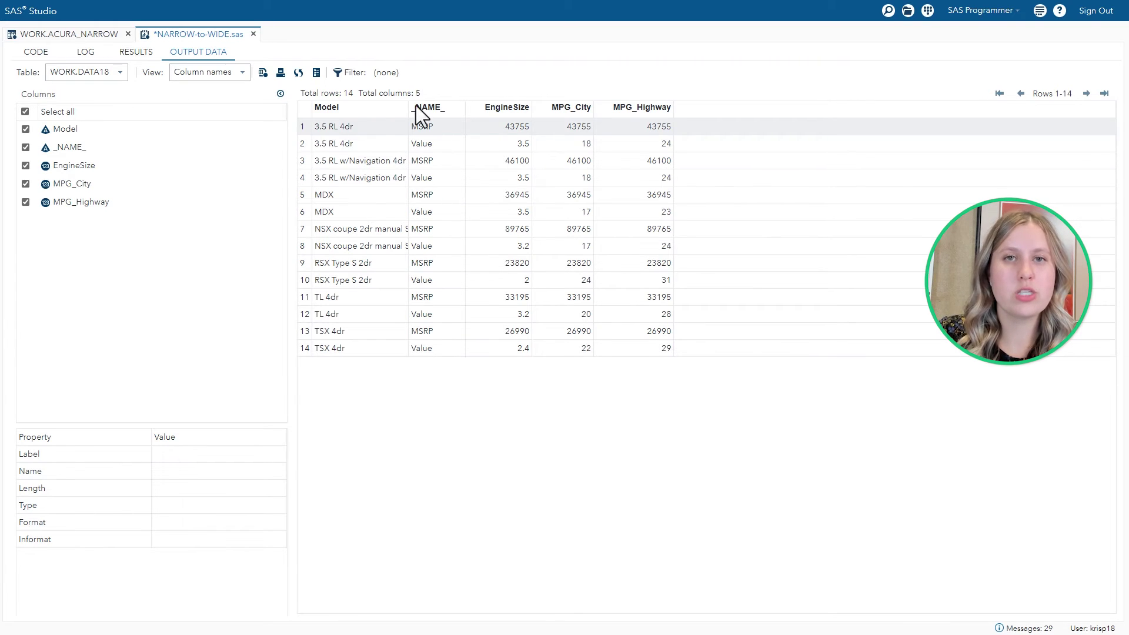
Remove MSRP so only Value is transposed, rerun, and compare with the ACURA_NARROW table
{"action": "left_click", "coordinate": [36, 54]}
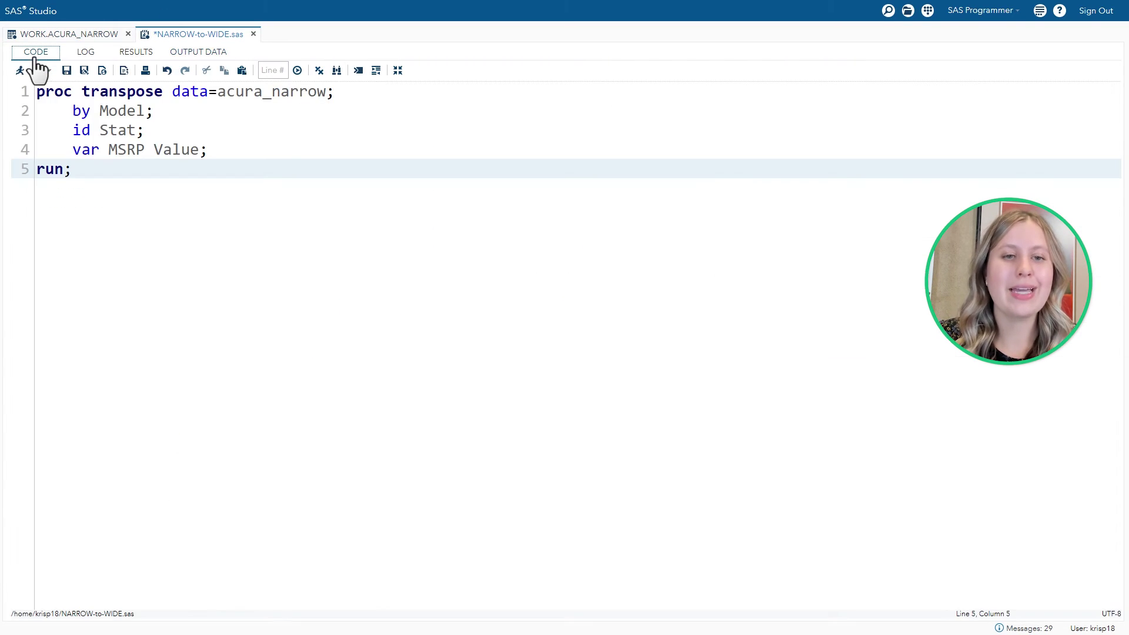
{"action": "double_click", "coordinate": [130, 151]}
{"action": "key", "text": "BackSpace"}
{"action": "key", "text": "BackSpace"}
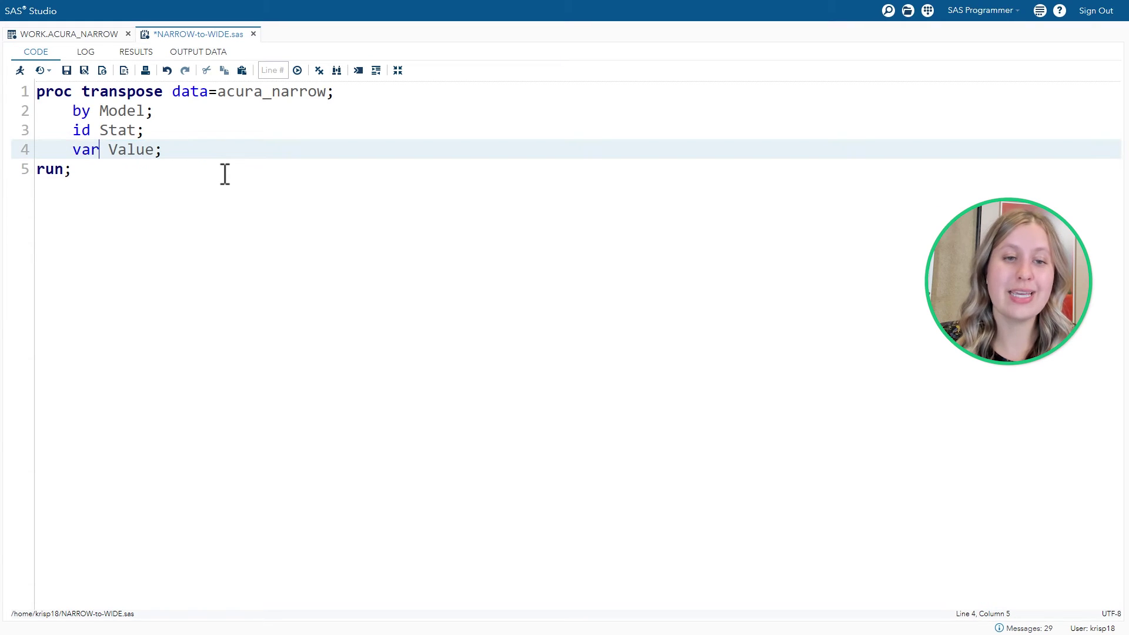
{"action": "left_click", "coordinate": [20, 70]}
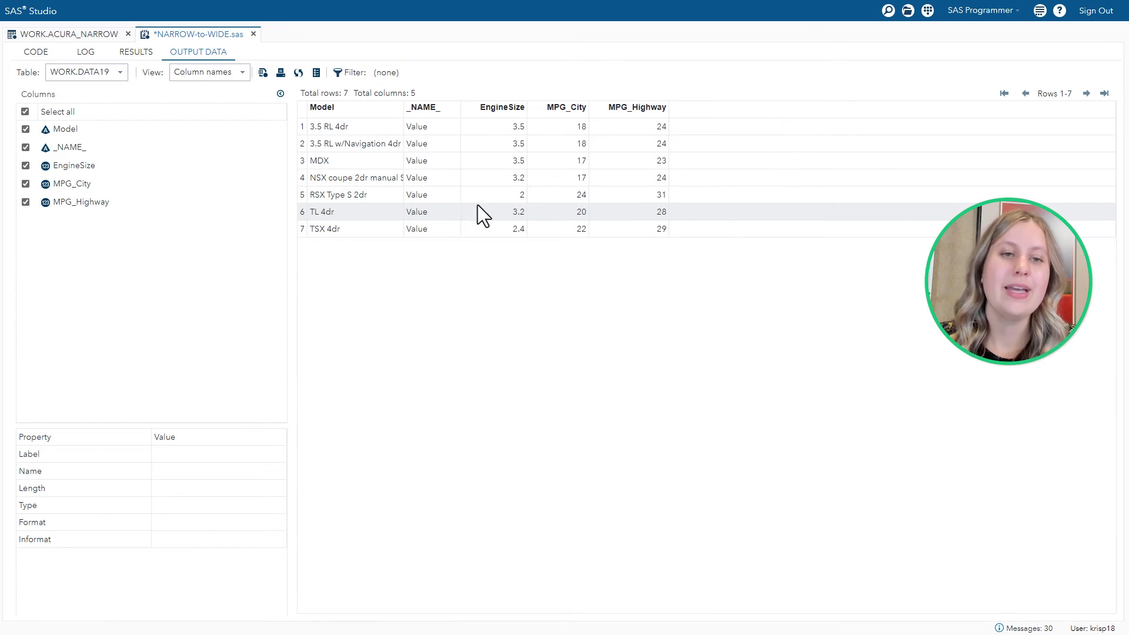
{"action": "left_click", "coordinate": [81, 36]}
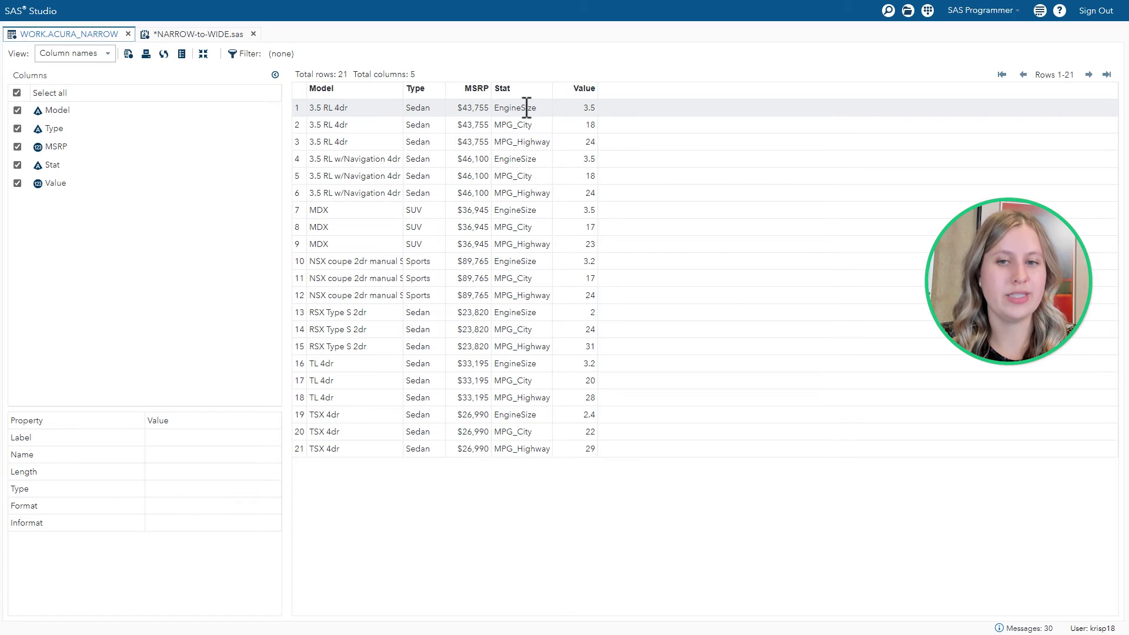
{"action": "left_click", "coordinate": [195, 34]}
Add 'where Stat ne "EngineSize";' after the var statement, run it, then view ACURA_NARROW
{"action": "left_click", "coordinate": [38, 53]}
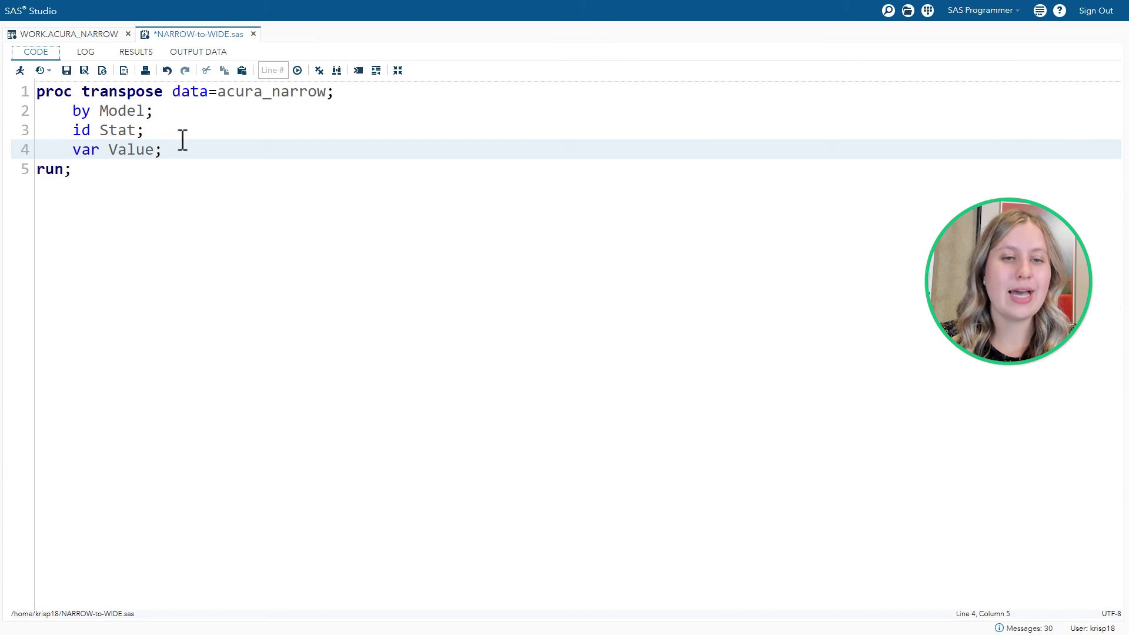
{"action": "left_click", "coordinate": [188, 148]}
{"action": "key", "text": "Return"}
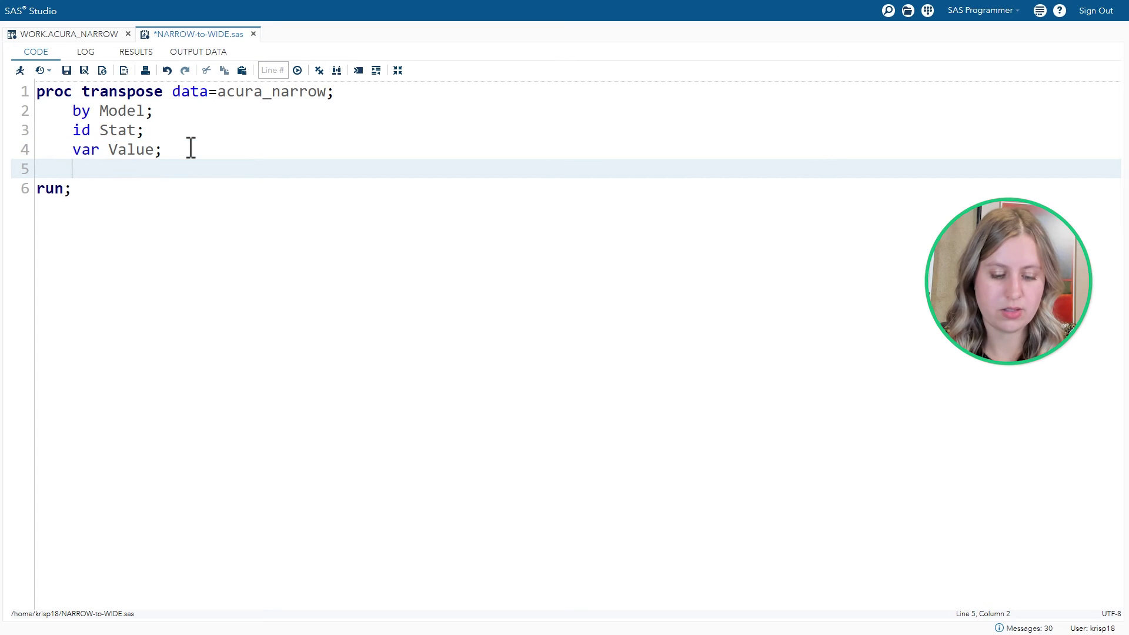
{"action": "type", "text": "where Stat n"}
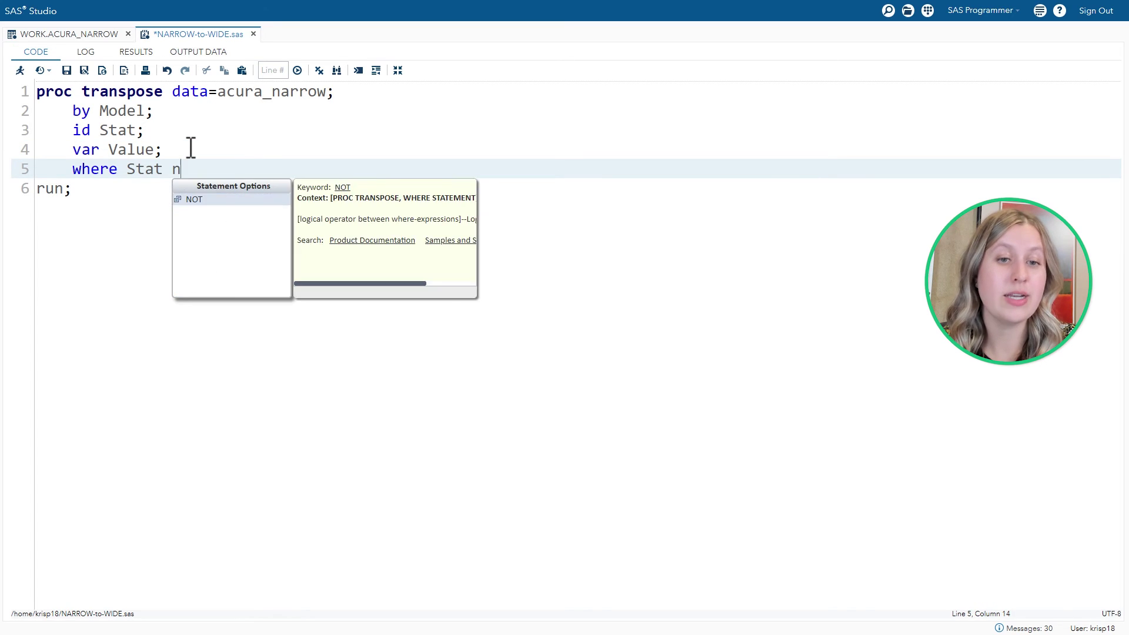
{"action": "type", "text": "e \"EngineSui"}
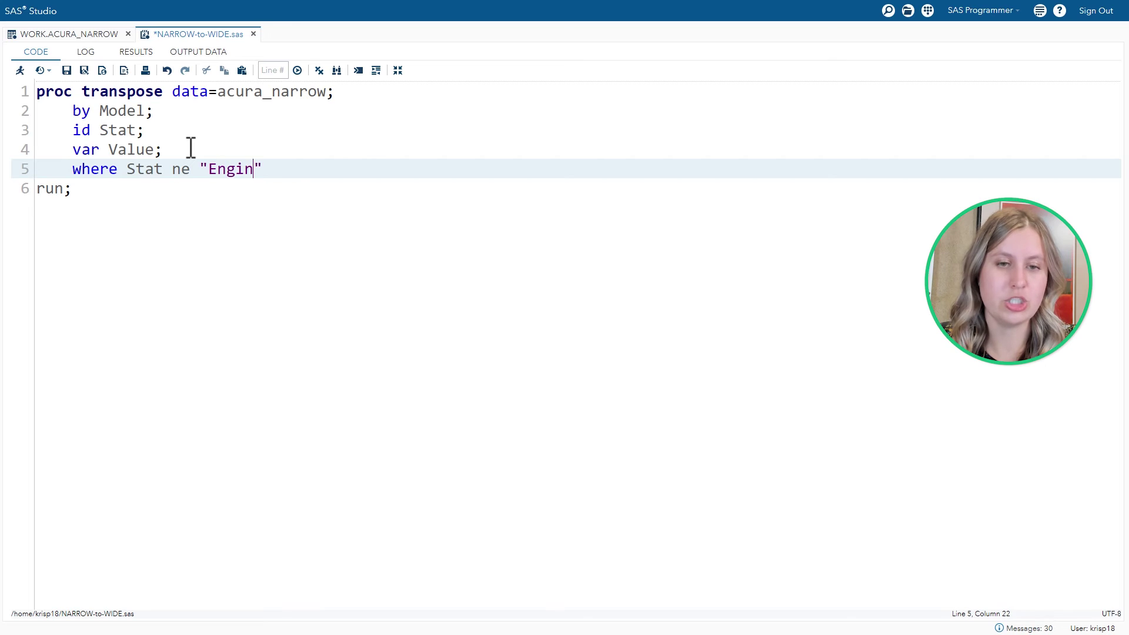
{"action": "key", "text": "BackSpace"}
{"action": "type", "text": "ize\""}
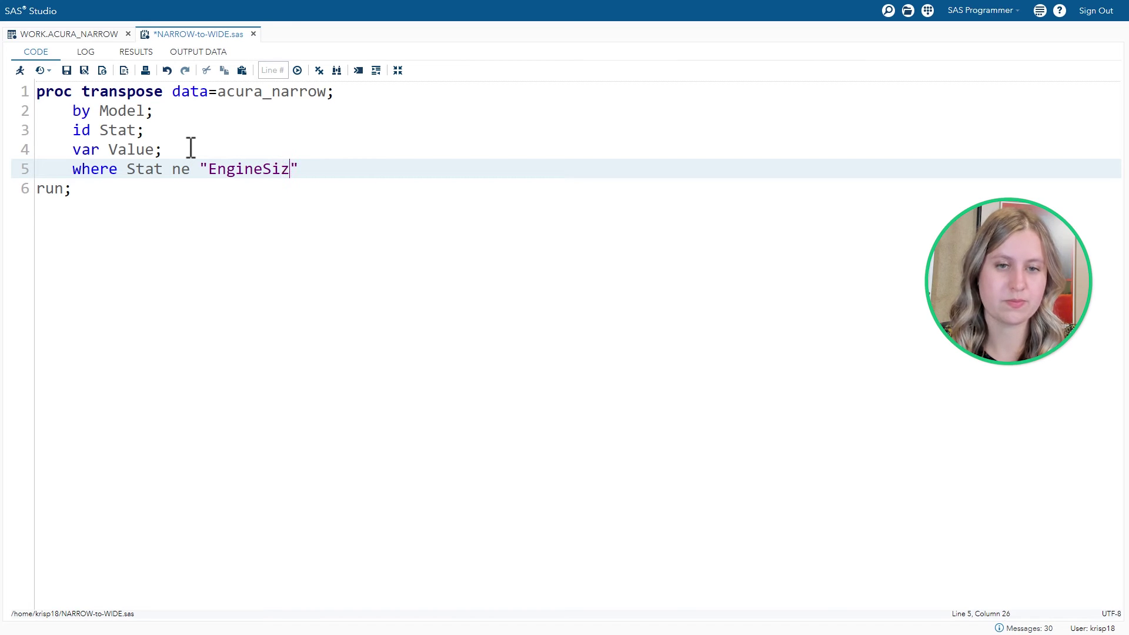
{"action": "type", "text": ";"}
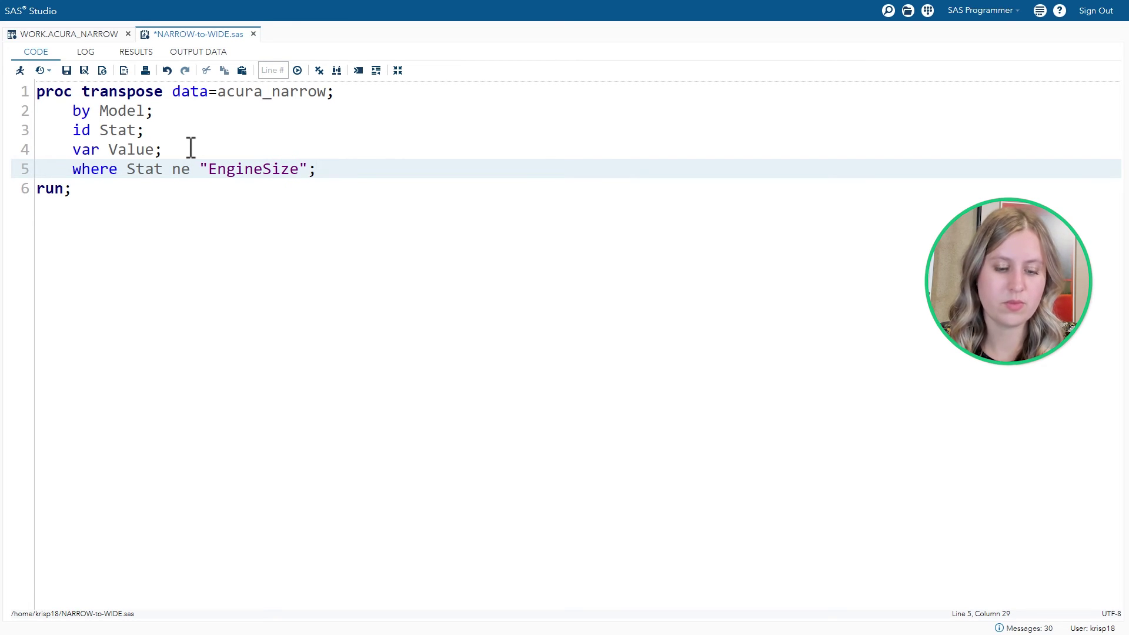
{"action": "key", "text": "F3"}
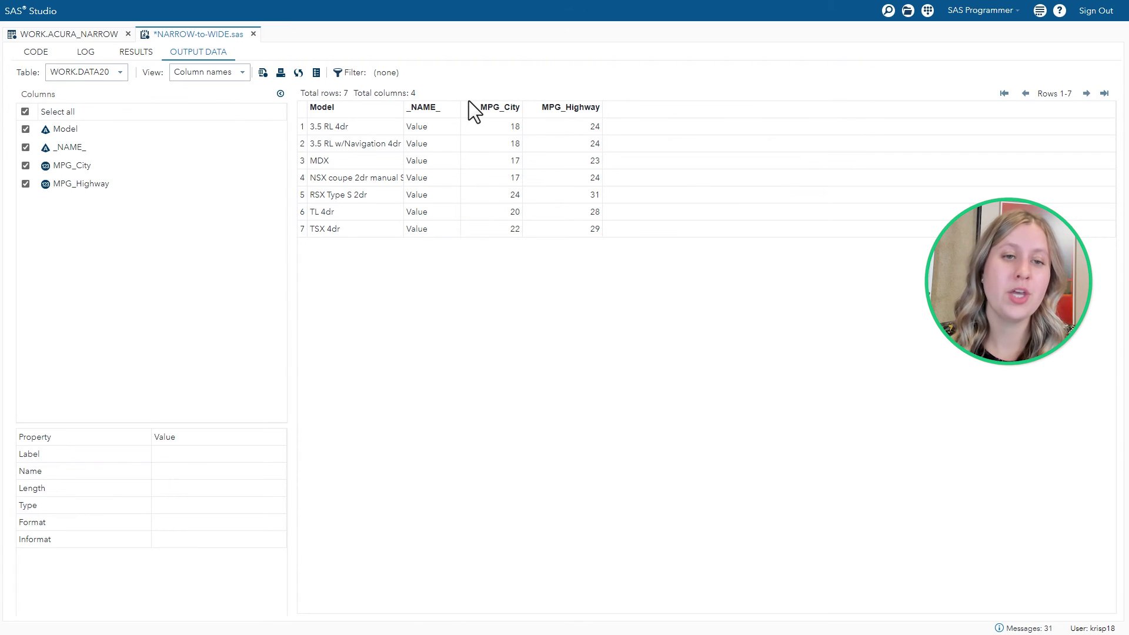
{"action": "left_click", "coordinate": [84, 37]}
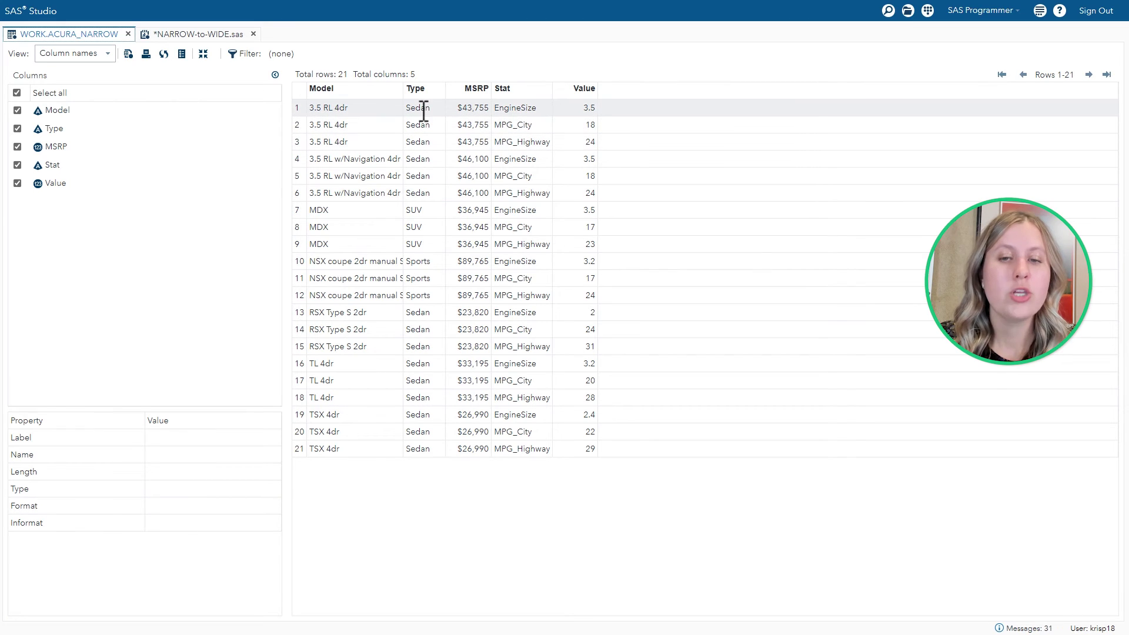
Change the by statement to 'by Model Type;' and rerun to keep Type per model
{"action": "left_click", "coordinate": [200, 36]}
{"action": "left_click", "coordinate": [54, 54]}
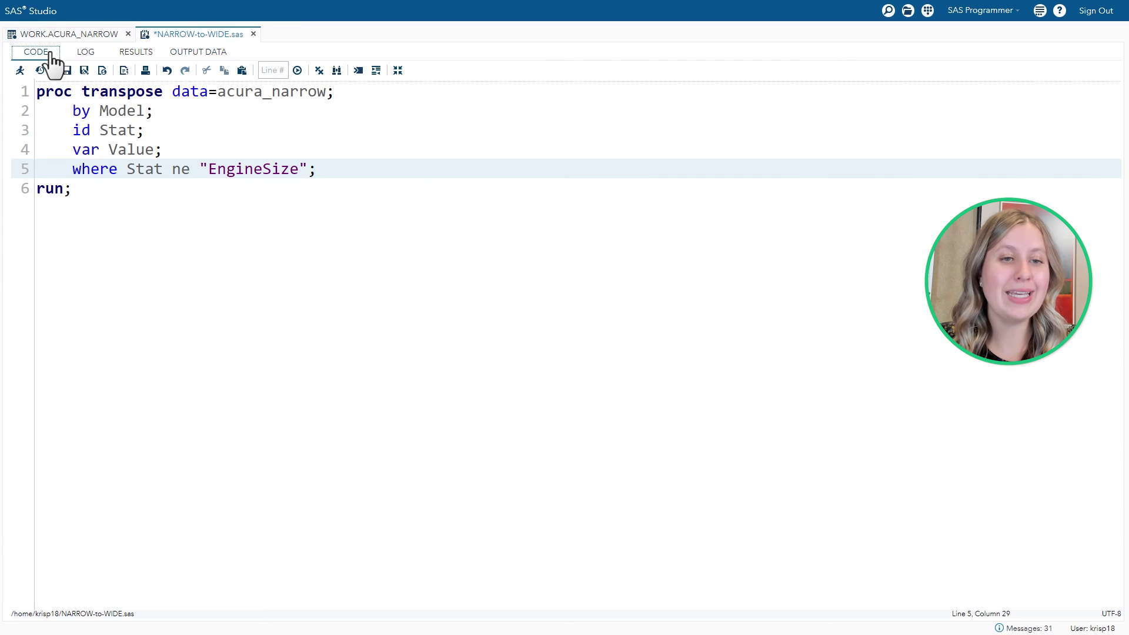
{"action": "left_click", "coordinate": [144, 112]}
{"action": "type", "text": "Type"}
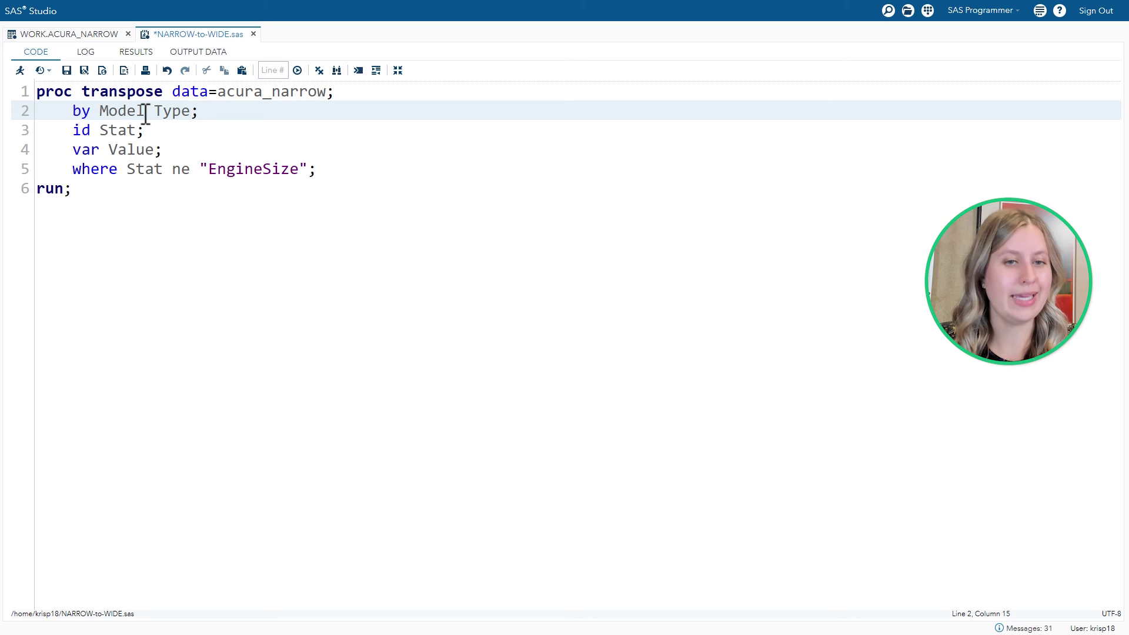
{"action": "left_click", "coordinate": [20, 71]}
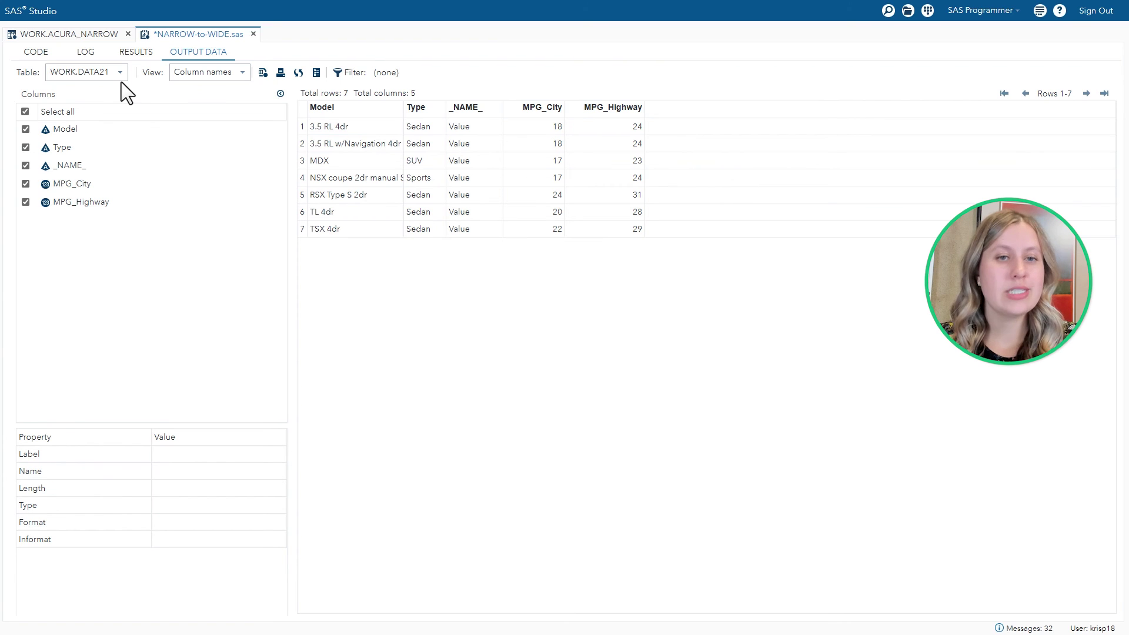
{"action": "left_click", "coordinate": [36, 54]}
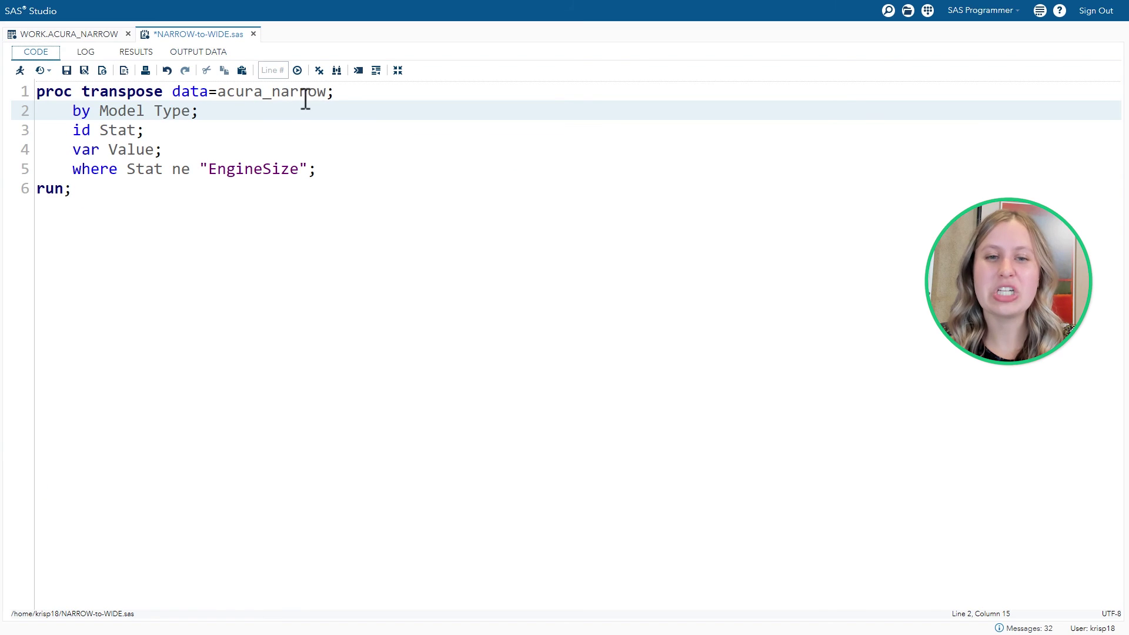
Add out=acura_wide to the proc transpose statement and run to create the 7-row table
{"action": "left_click", "coordinate": [328, 92]}
{"action": "type", "text": "out="}
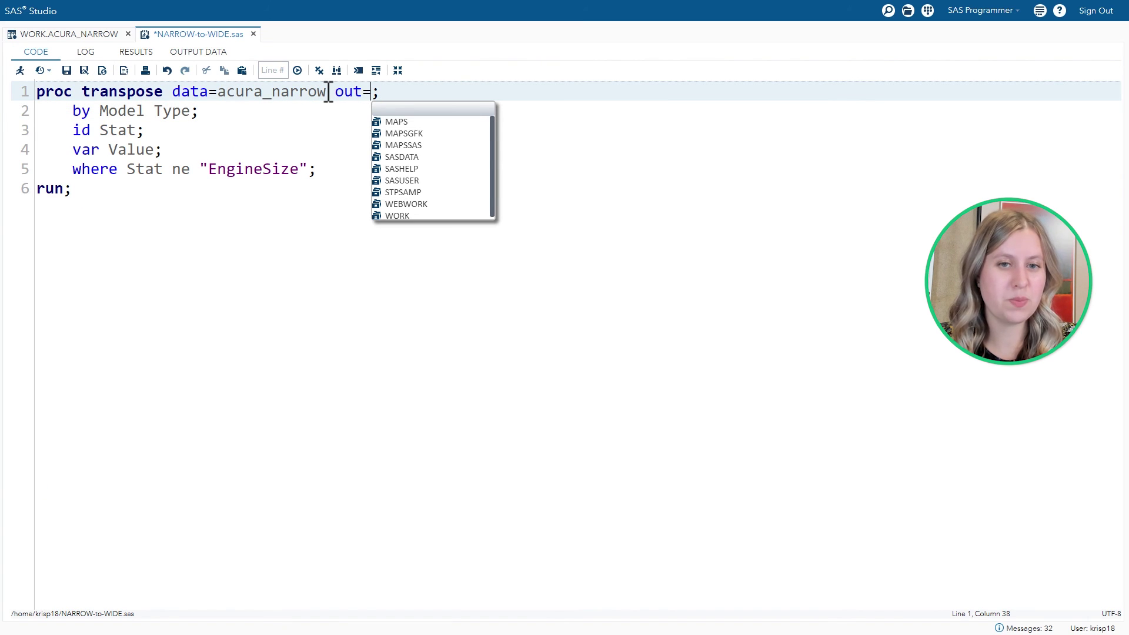
{"action": "type", "text": "acura"}
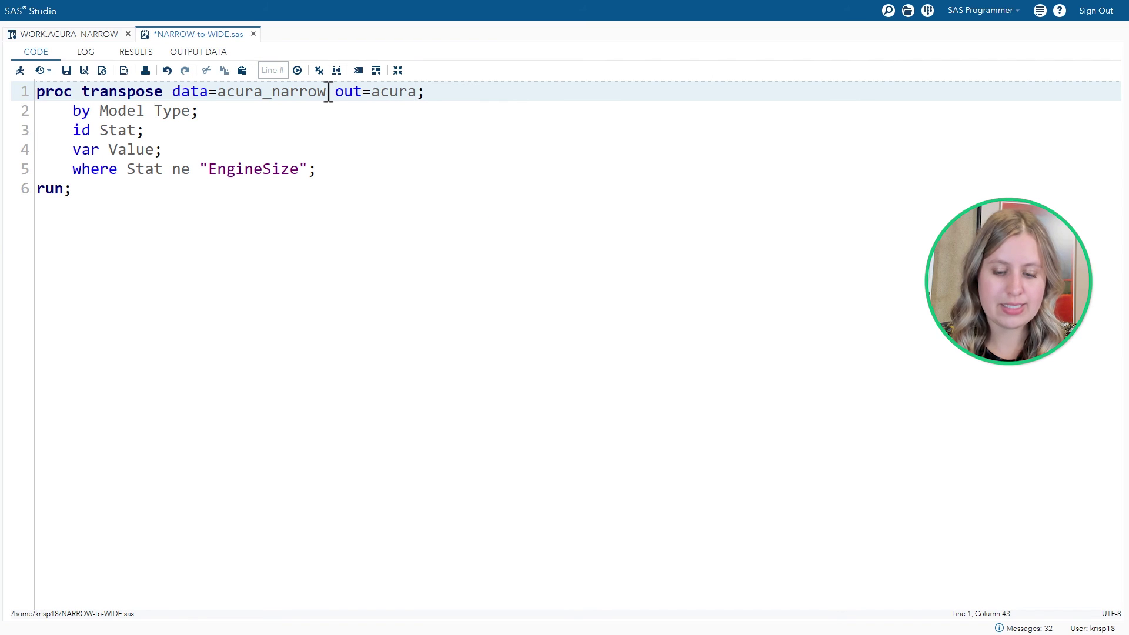
{"action": "type", "text": "_wide"}
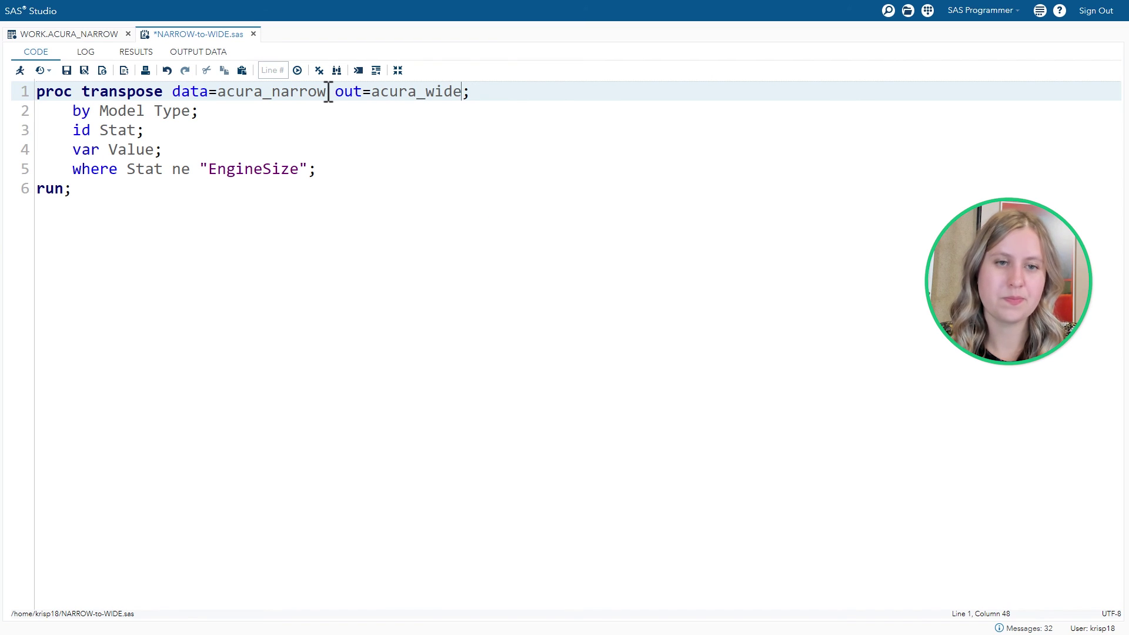
{"action": "left_click", "coordinate": [20, 72]}
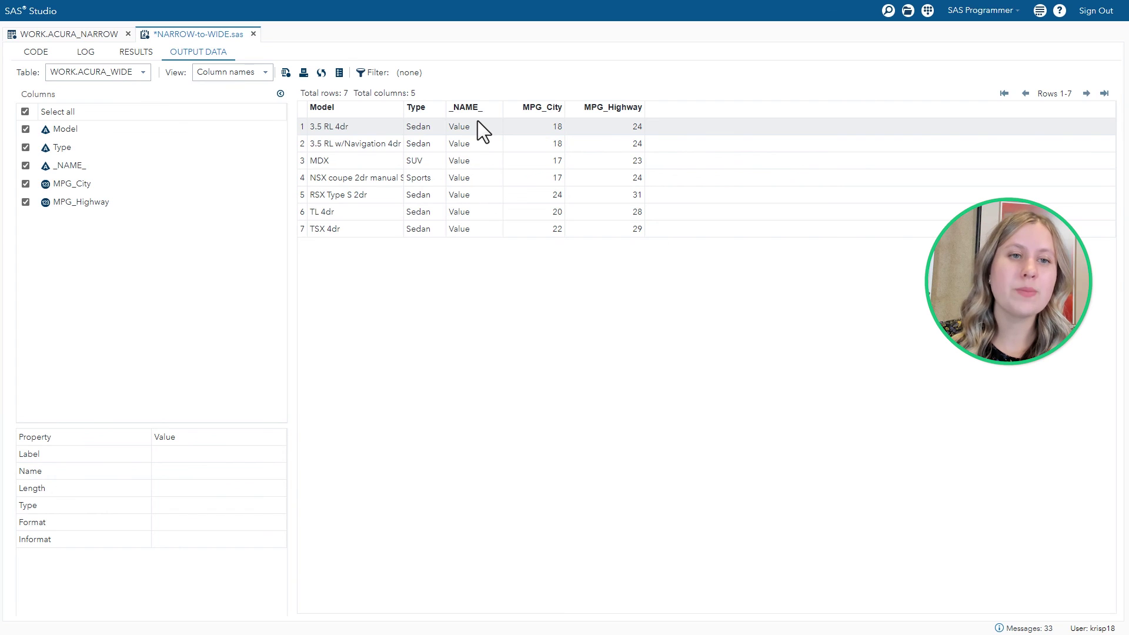
Append (drop=_name_) after out=acura_wide and run, leaving Model, Type, MPG_City, MPG_Highway
{"action": "left_click", "coordinate": [35, 52]}
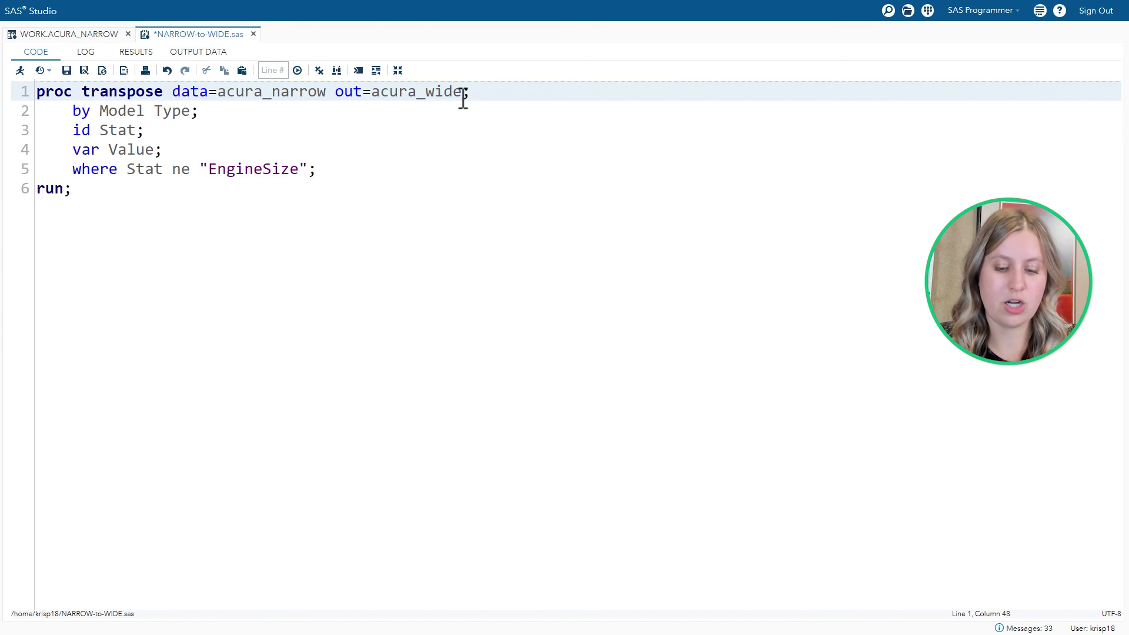
{"action": "type", "text": "(drop="}
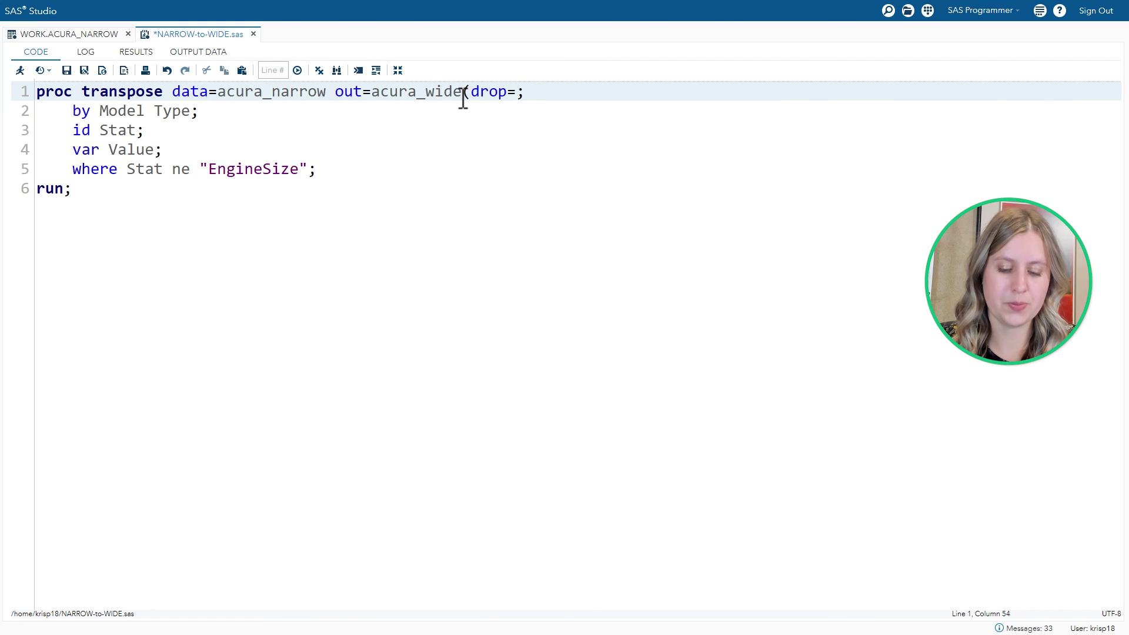
{"action": "type", "text": "_name_)"}
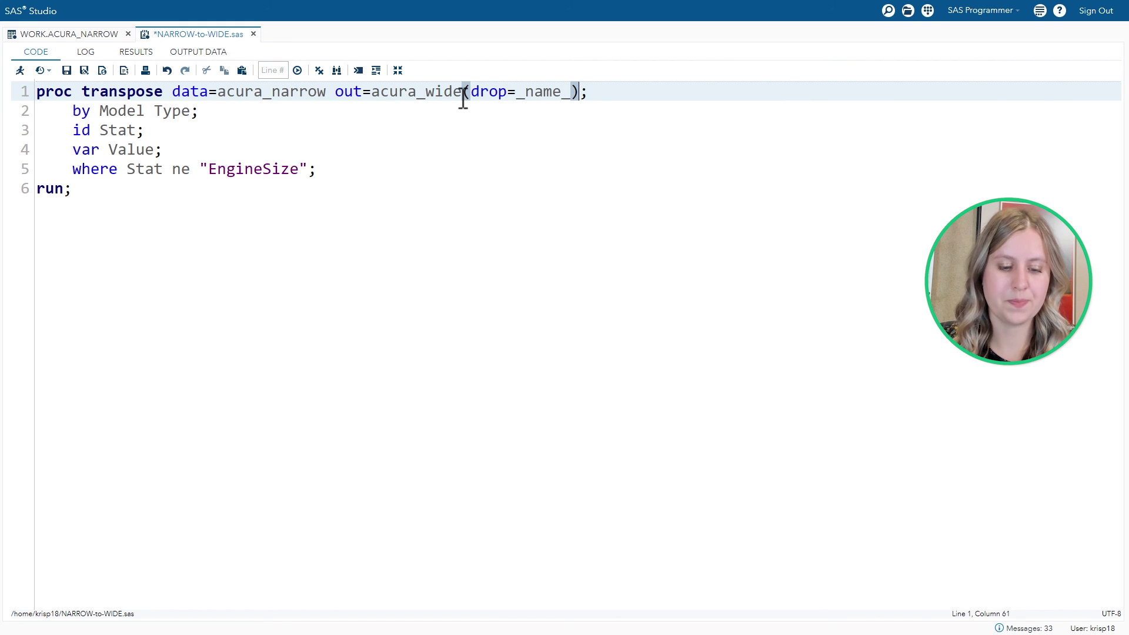
{"action": "key", "text": "F3"}
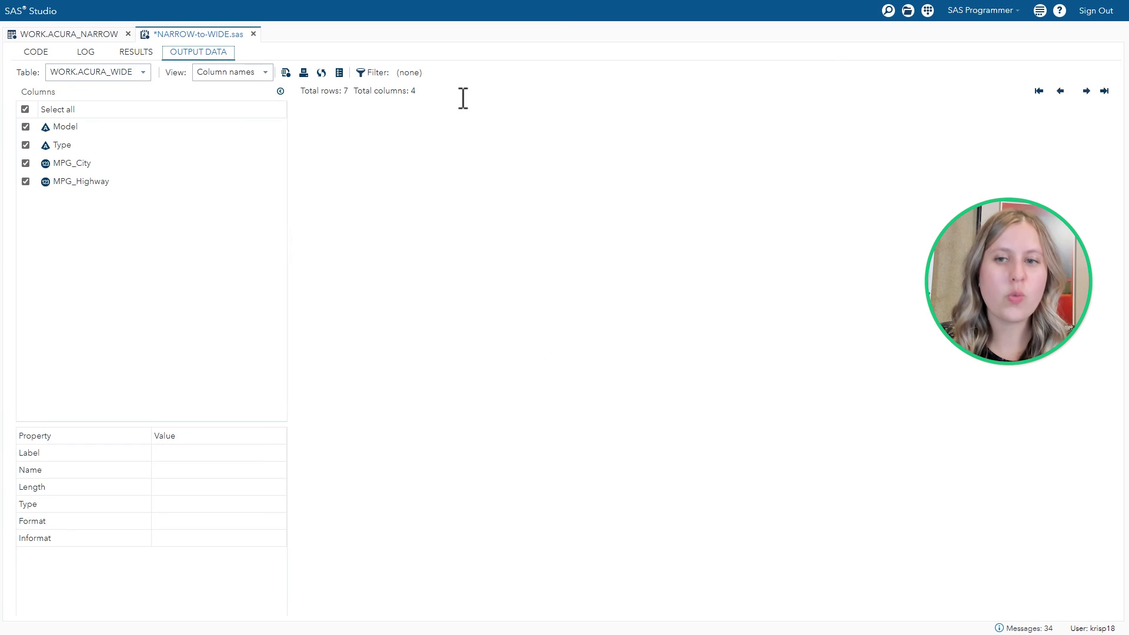